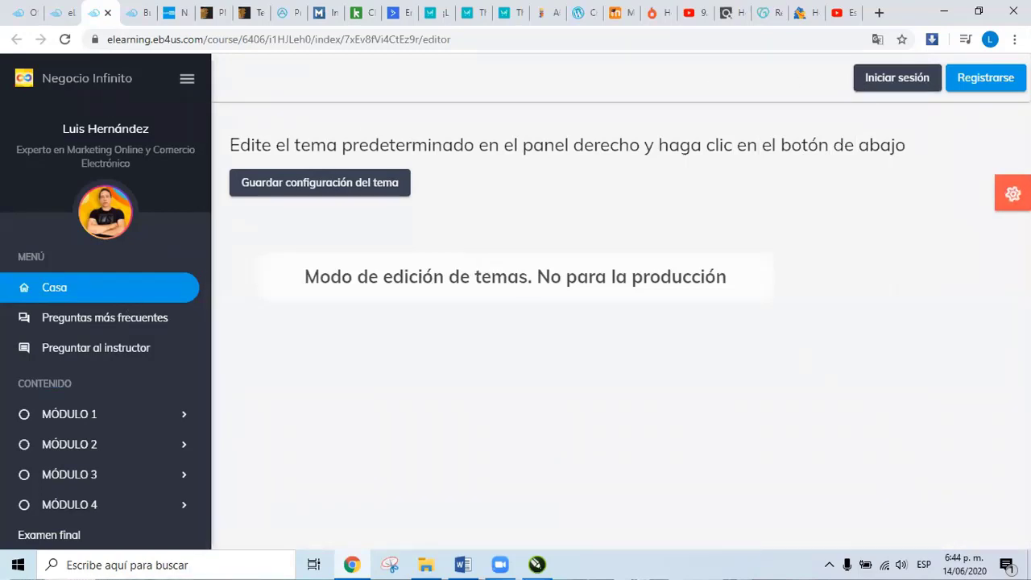
Open the theme options, preview several colour themes from Luz amarilla to Azul-Gris Oscuro, and set the colour theme to Indigo Light.
left_click(1012, 194)
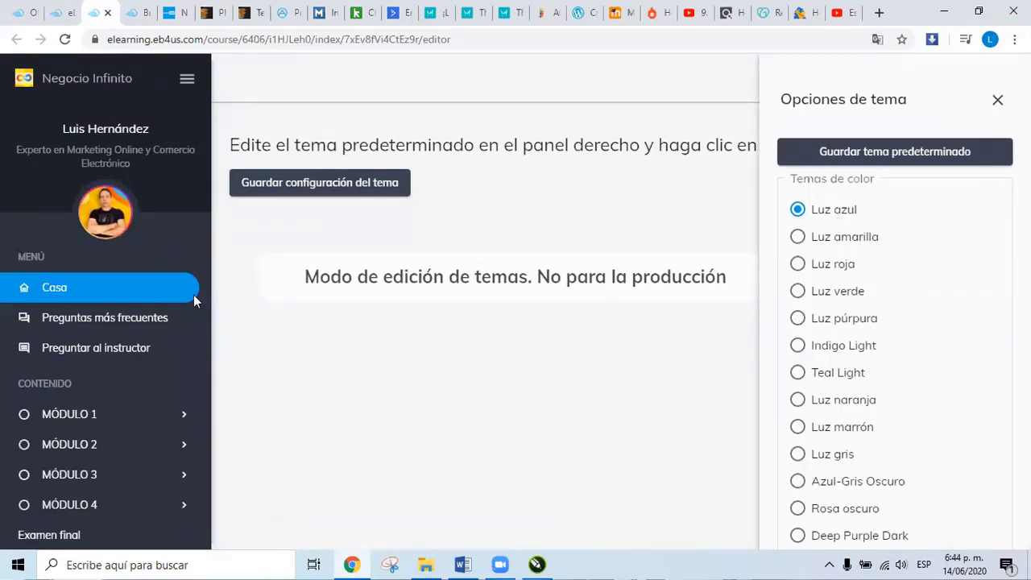
left_click(877, 240)
left_click(840, 265)
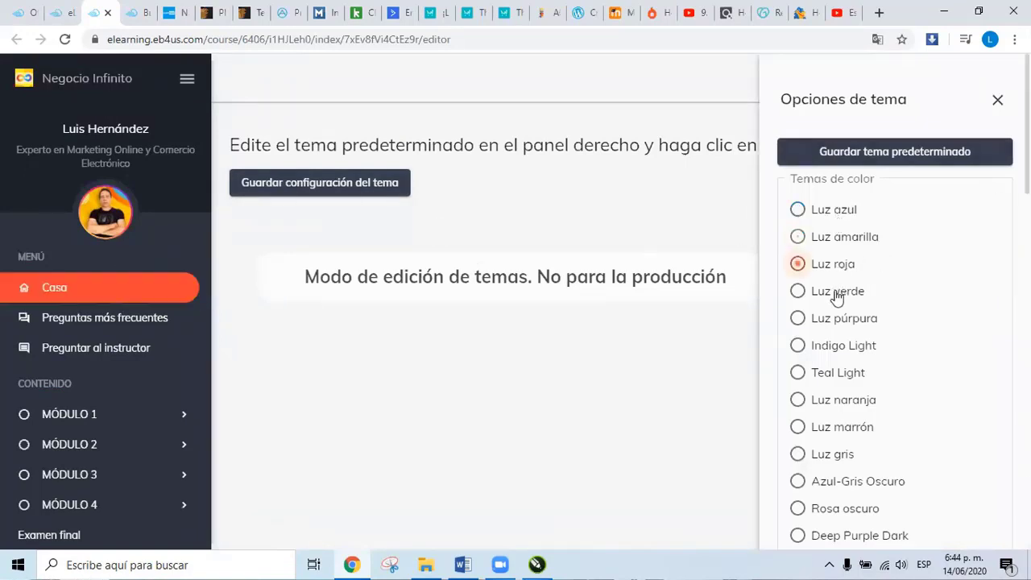
left_click(835, 298)
left_click(834, 321)
left_click(829, 348)
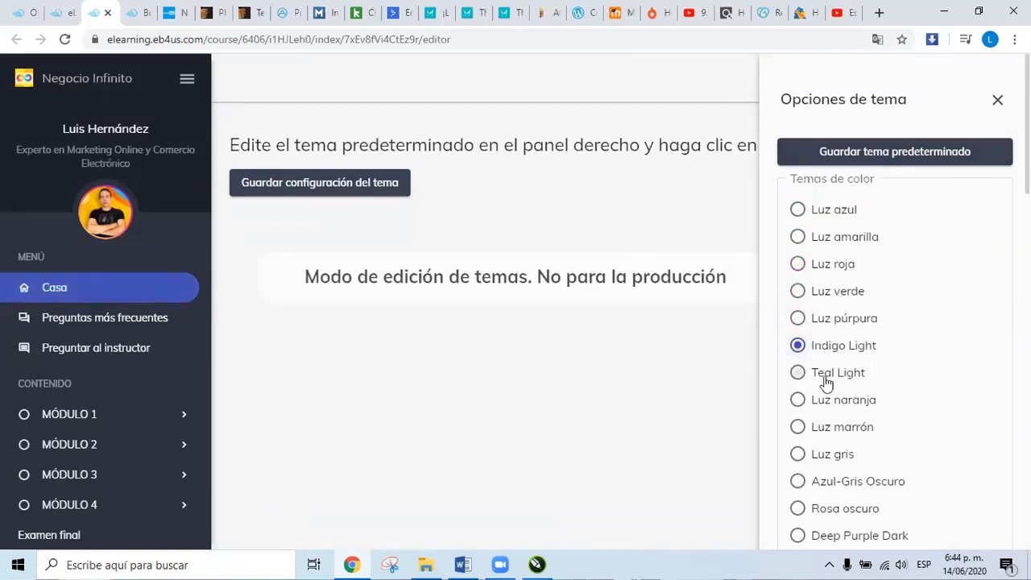
left_click(826, 379)
left_click(836, 405)
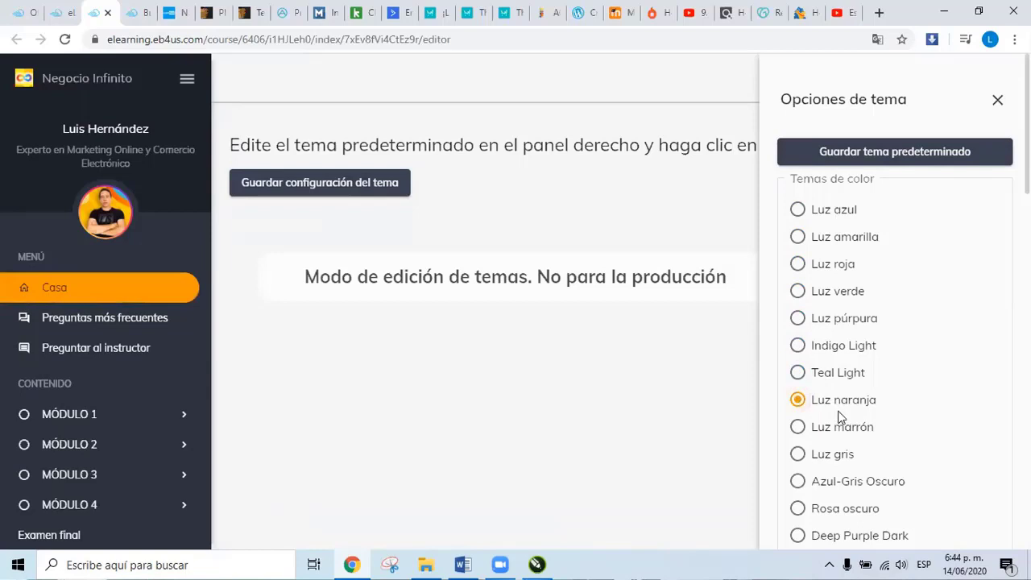
left_click(842, 458)
left_click(847, 483)
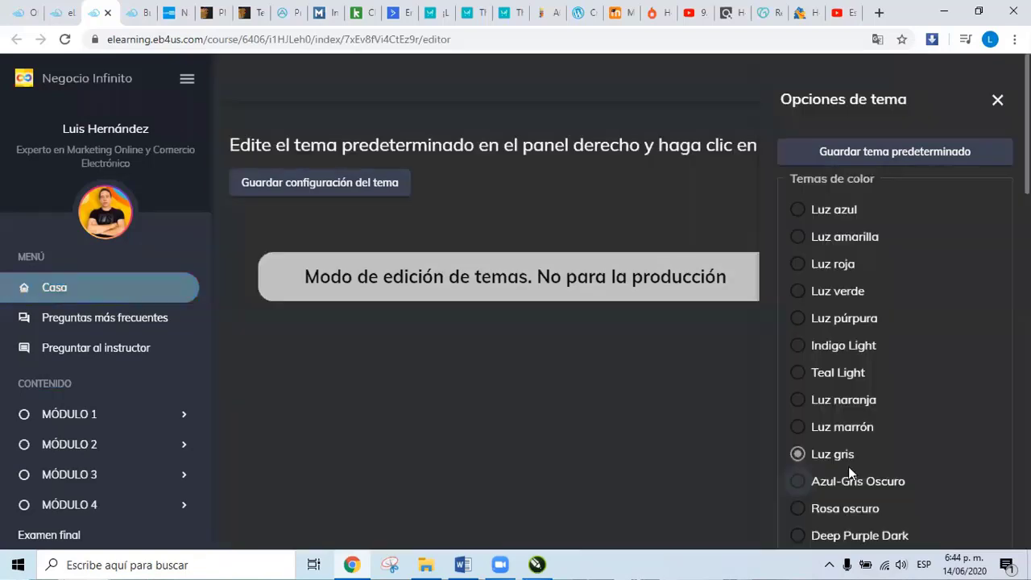
left_click(848, 378)
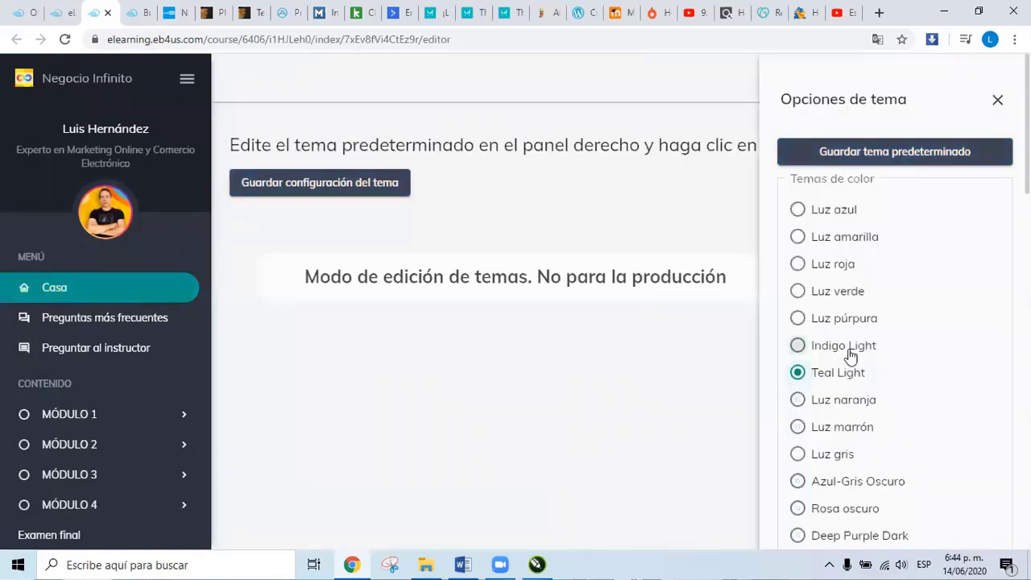
left_click(851, 353)
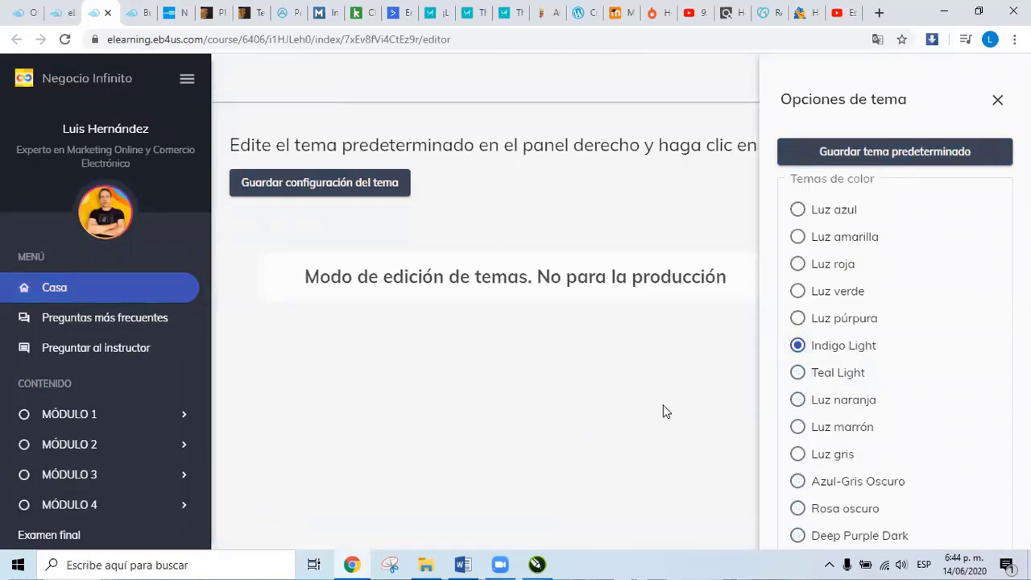
Preview the layout styles Diseño vertical # 2, Diseño vertical # 3 and Diseño horizontal # 1, and return to Diseño vertical # 1.
scroll(861, 247, "down", 5)
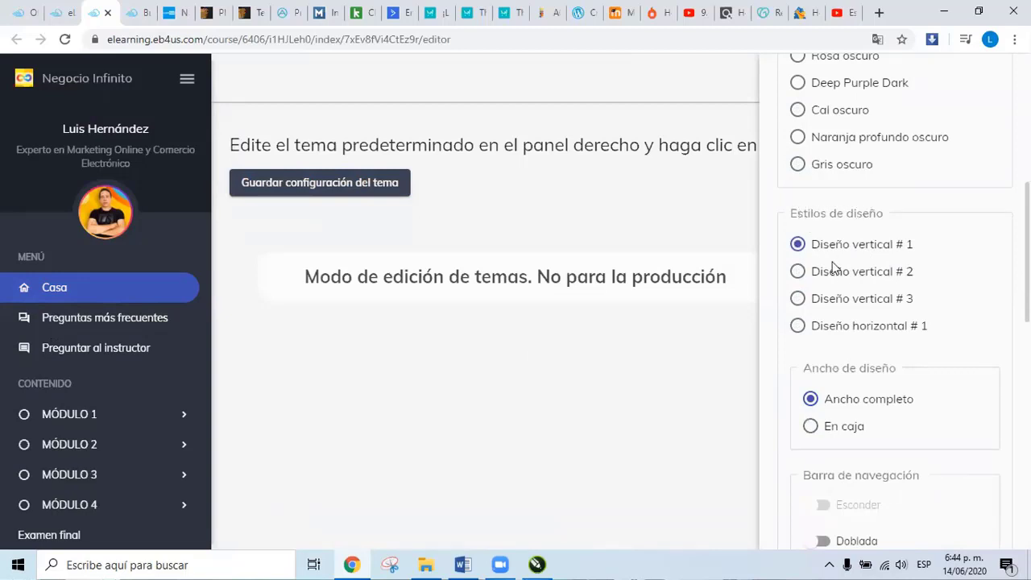
left_click(845, 274)
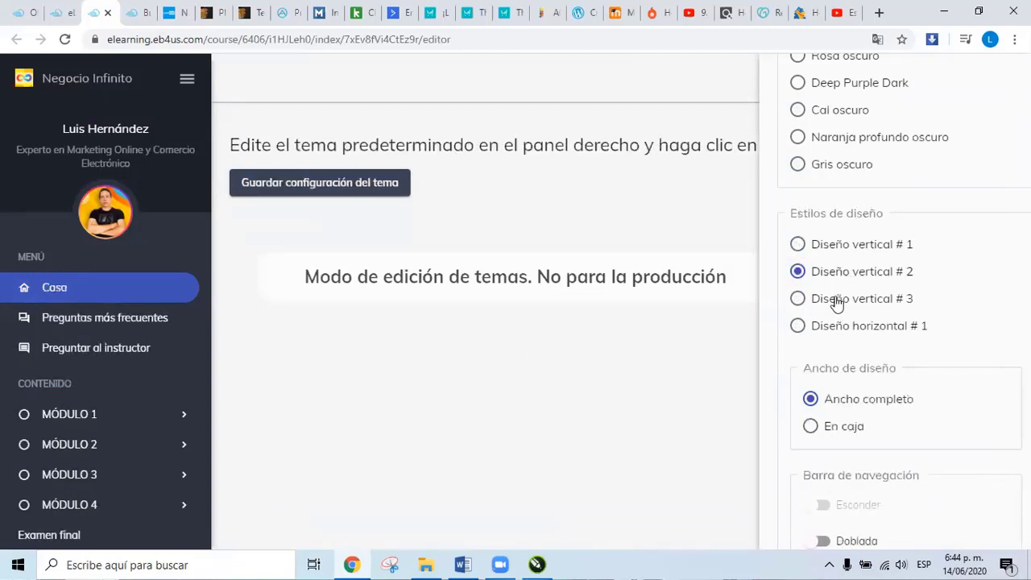
left_click(837, 300)
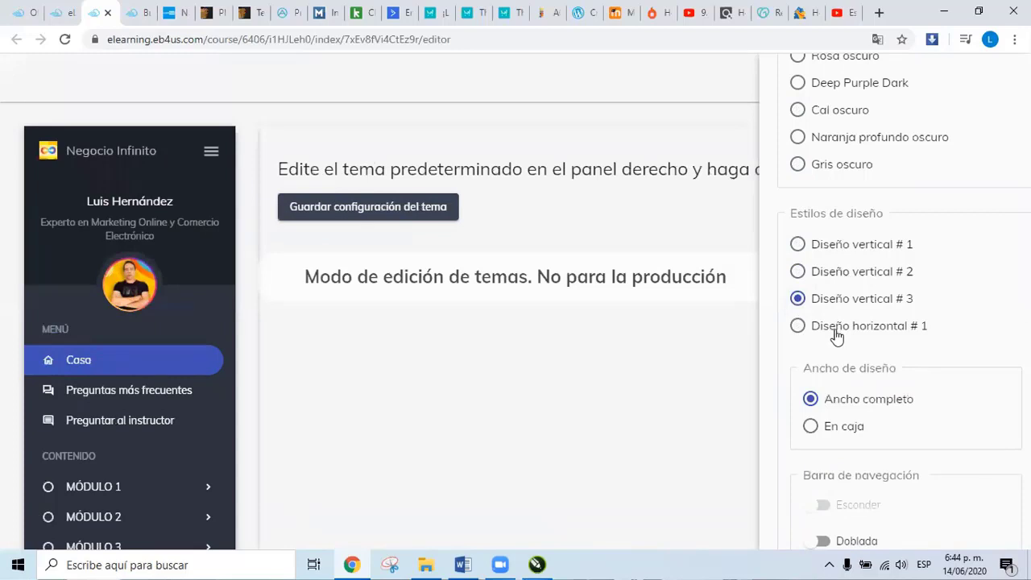
left_click(836, 335)
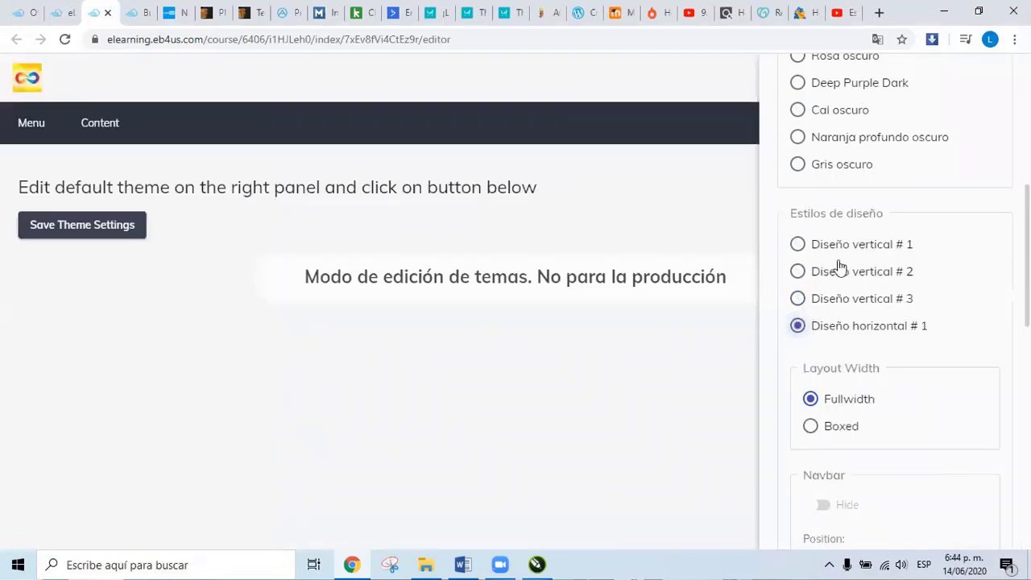
left_click(841, 253)
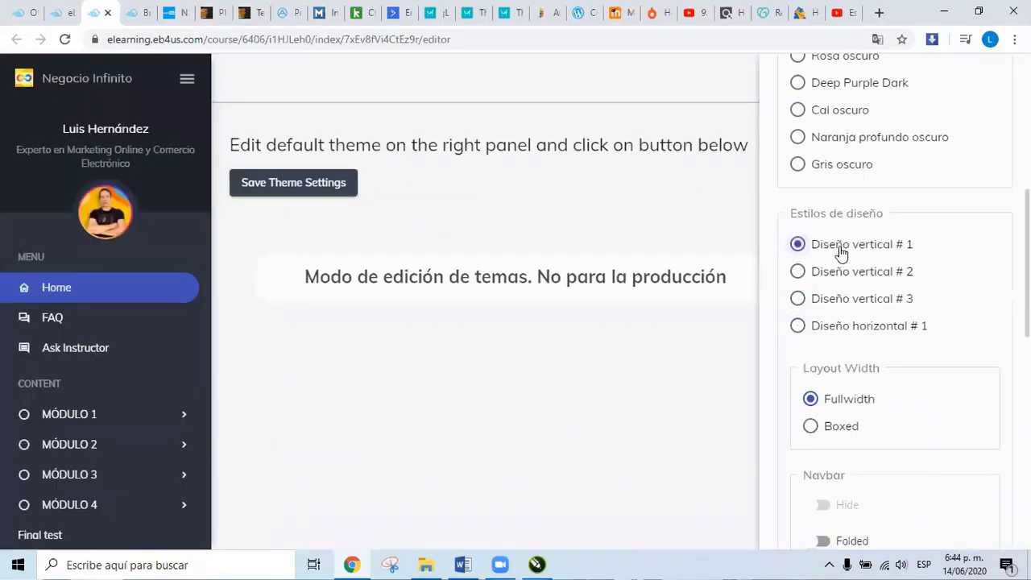
Try the En caja layout width and switch back to Ancho completo.
scroll(842, 290, "down", 2)
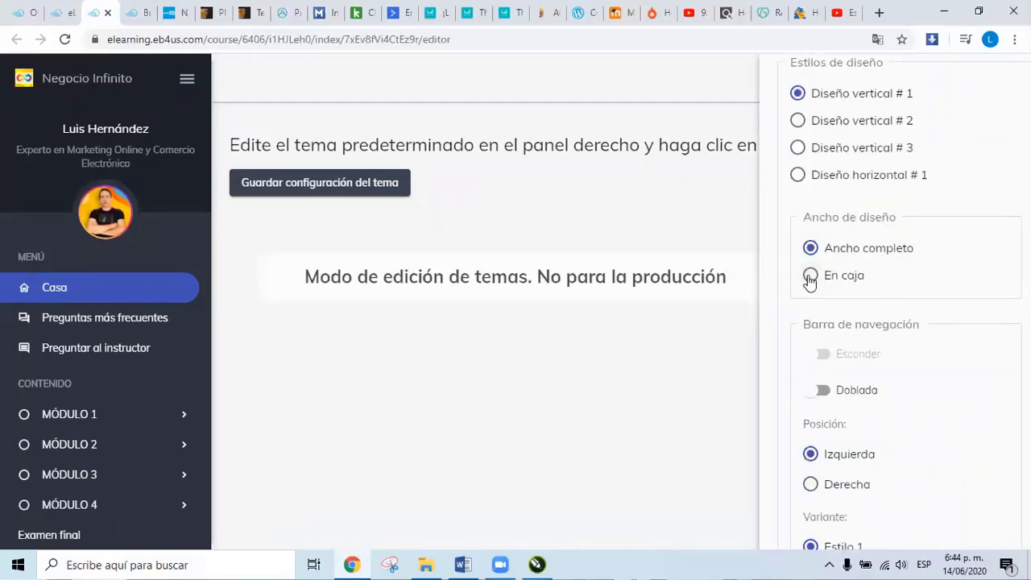
left_click(810, 275)
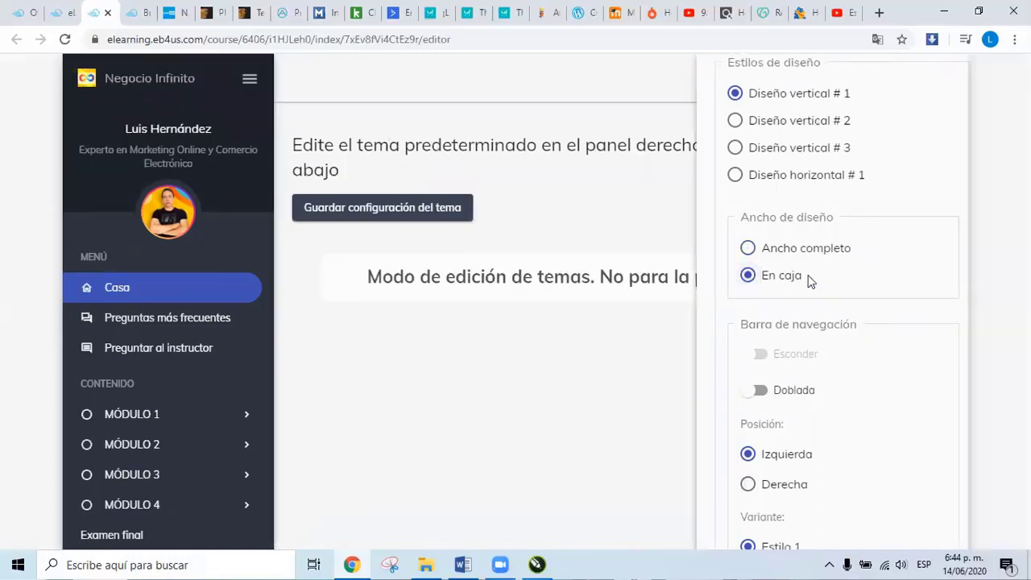
left_click(748, 250)
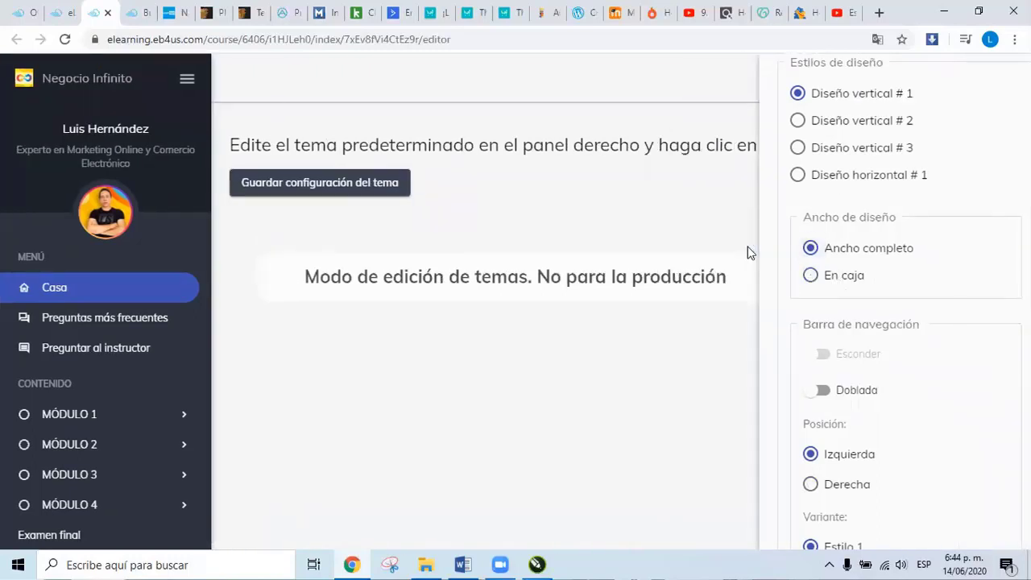
Turn on the navigation bar's Doblada option to preview the folded sidebar, and turn it off again.
scroll(875, 306, "down", 1)
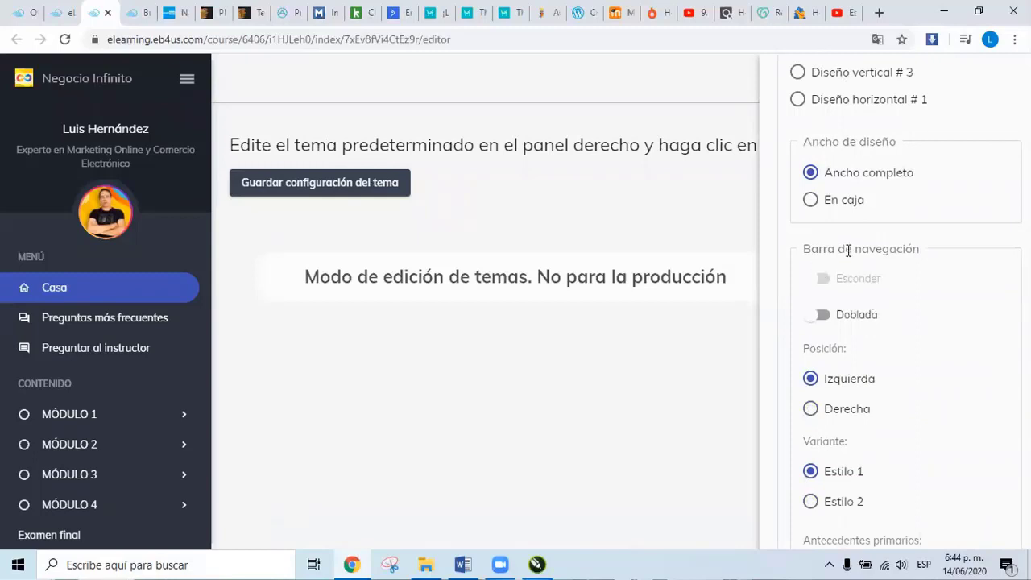
left_click(822, 315)
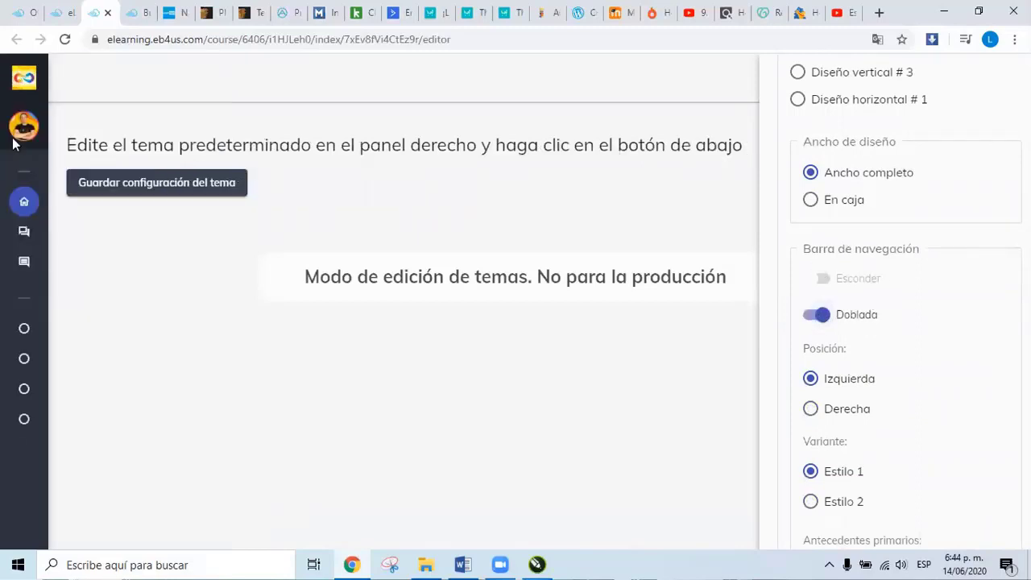
left_click(810, 315)
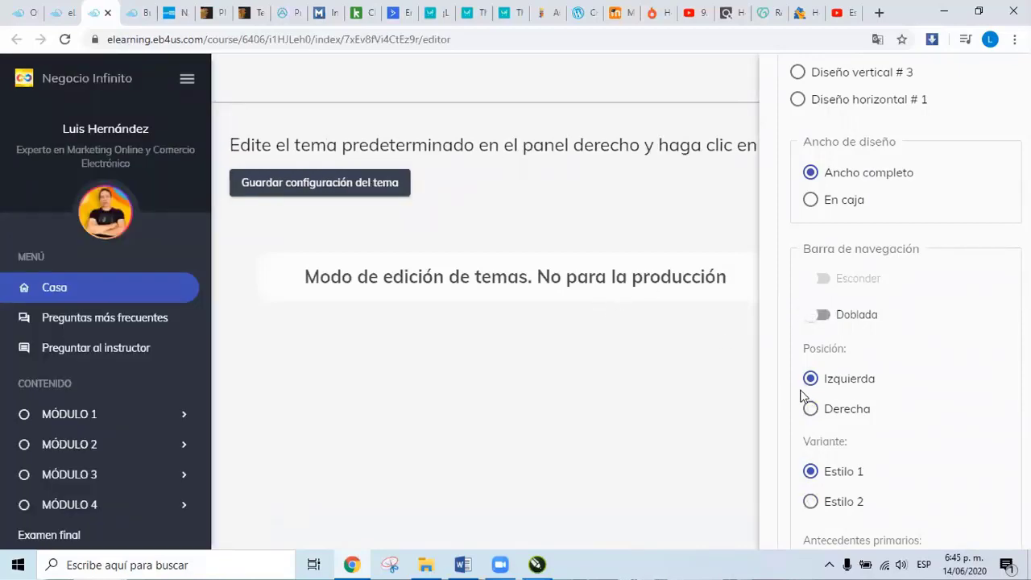
Preview the navigation bar with position Derecha and with variant Estilo 2, restoring Izquierda and Estilo 1.
scroll(801, 395, "down", 1)
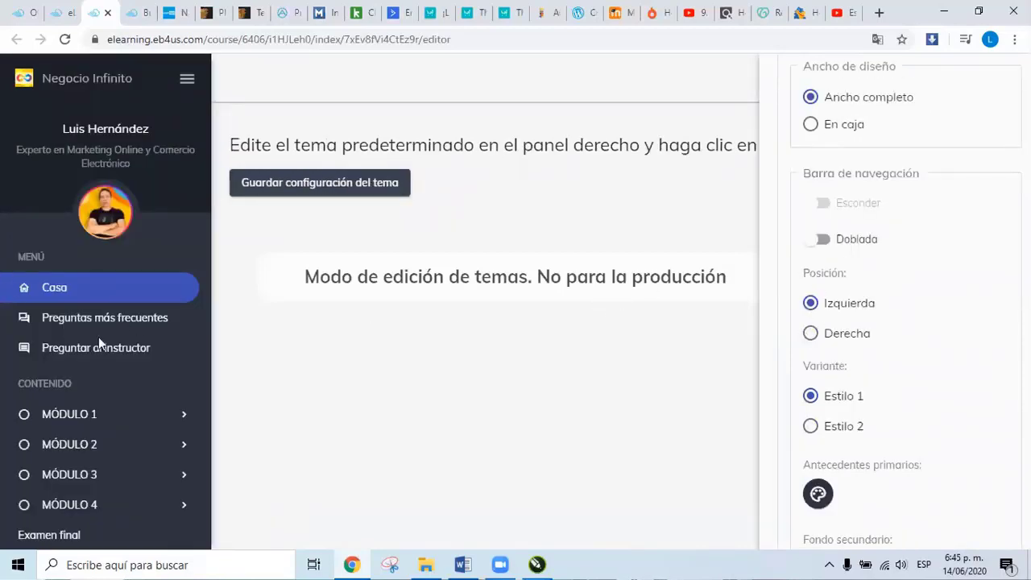
left_click(812, 335)
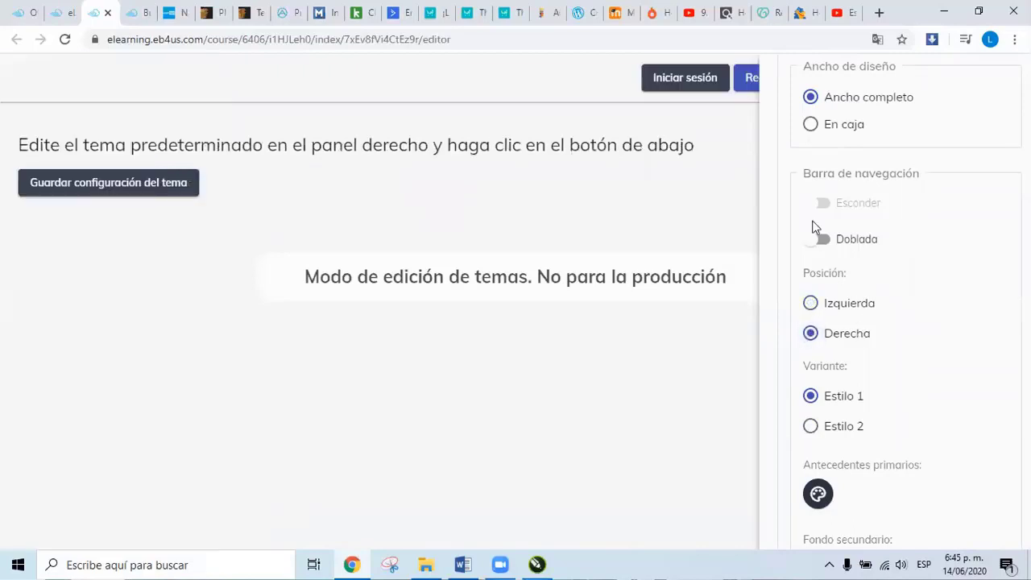
scroll(771, 135, "up", 10)
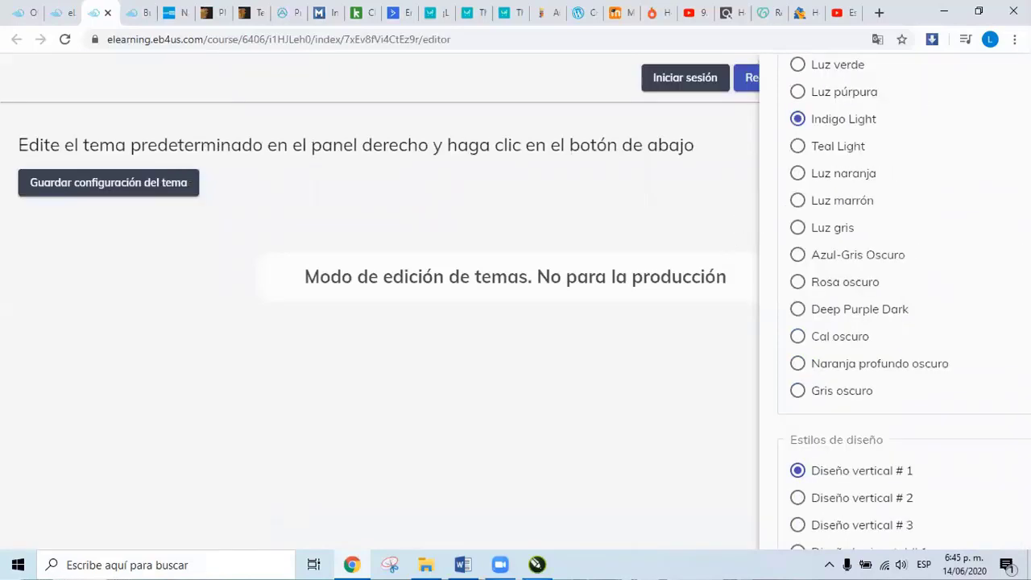
left_click(1019, 99)
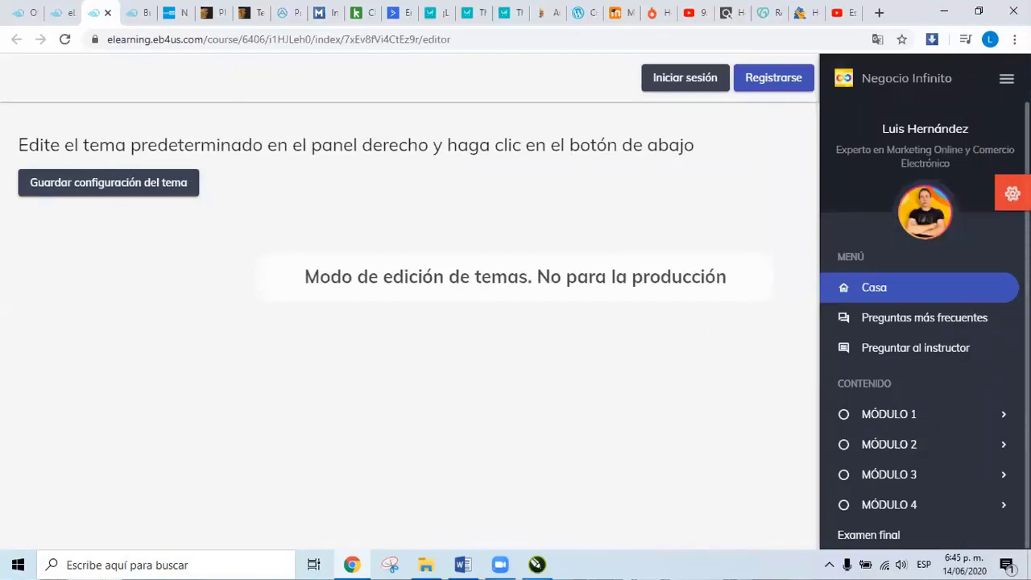
left_click(1012, 195)
scroll(914, 374, "down", 10)
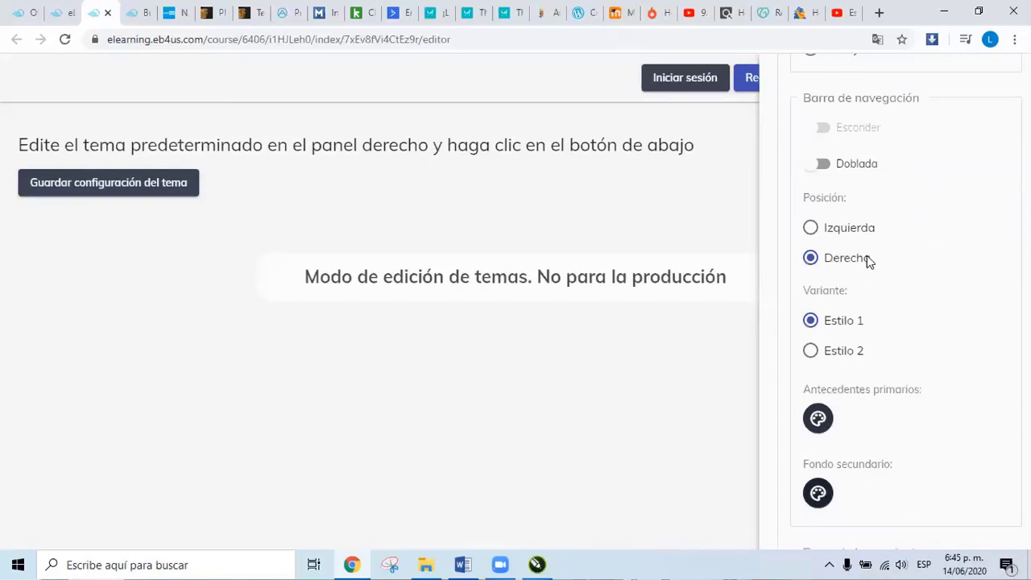
left_click(809, 229)
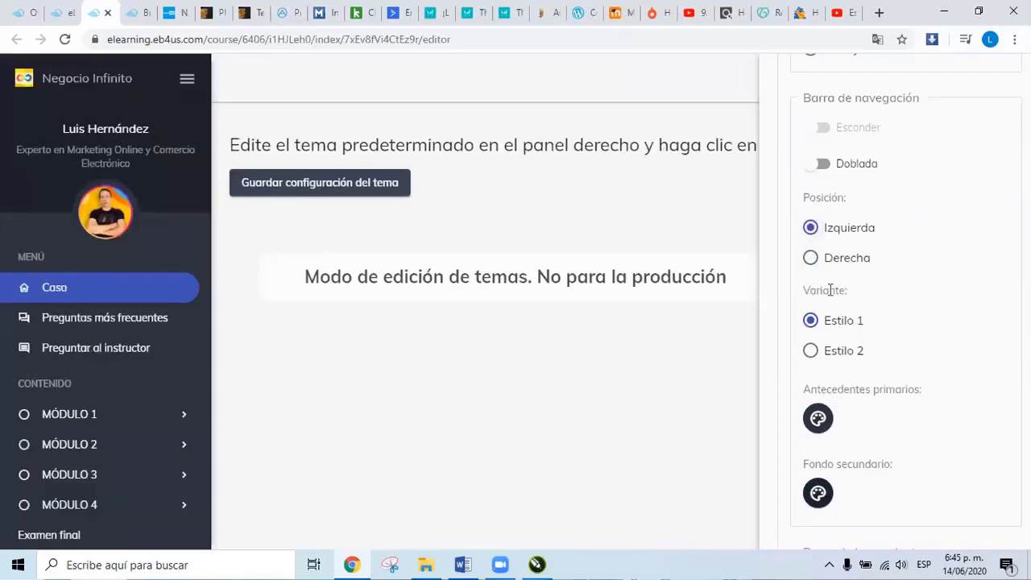
left_click(810, 352)
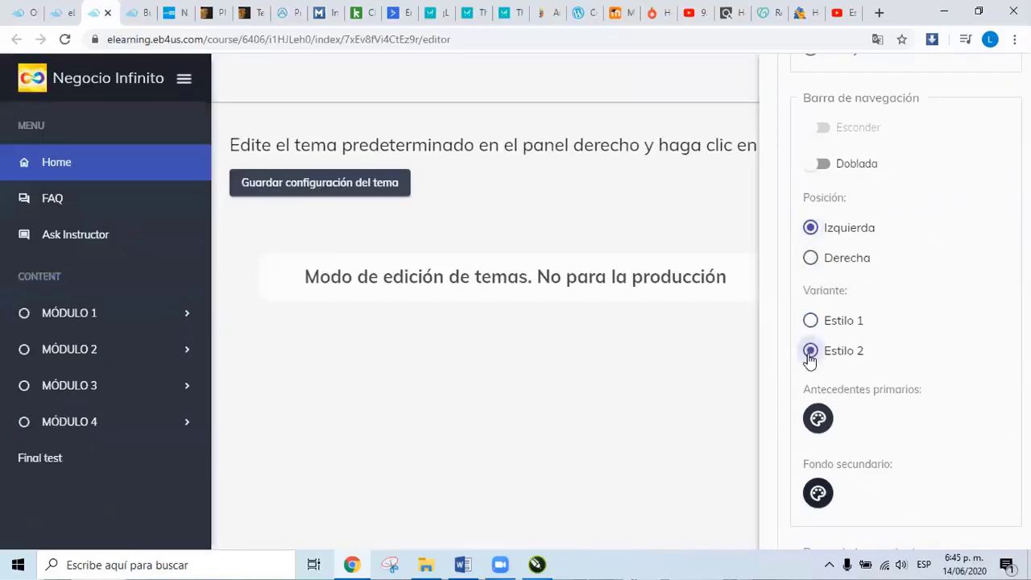
left_click(810, 322)
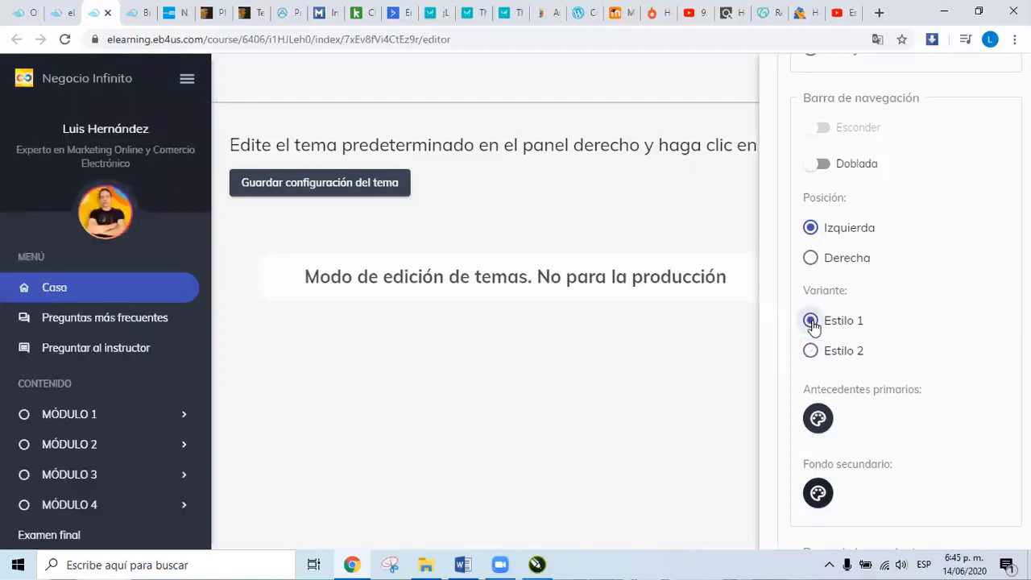
Try pink, green and brown as the navigation bar's primary background (Antecedentes primarios), and restore the dark navy colour.
scroll(896, 344, "down", 1)
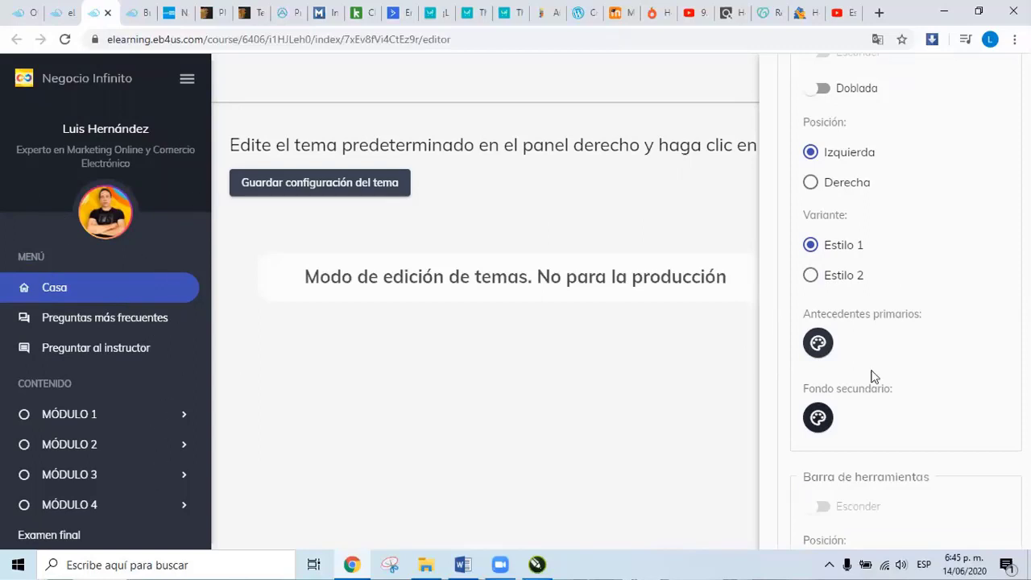
left_click(819, 343)
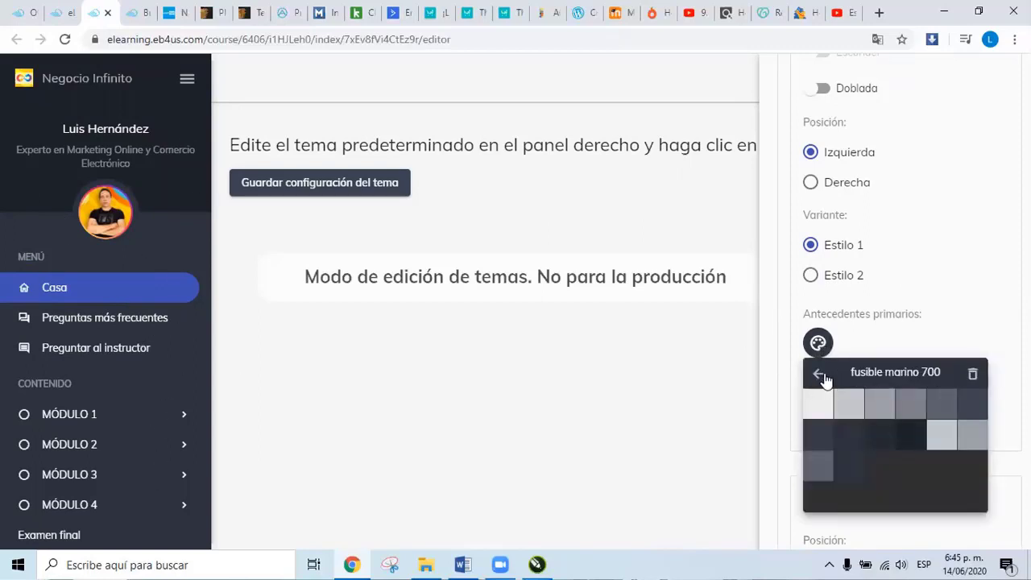
left_click(819, 376)
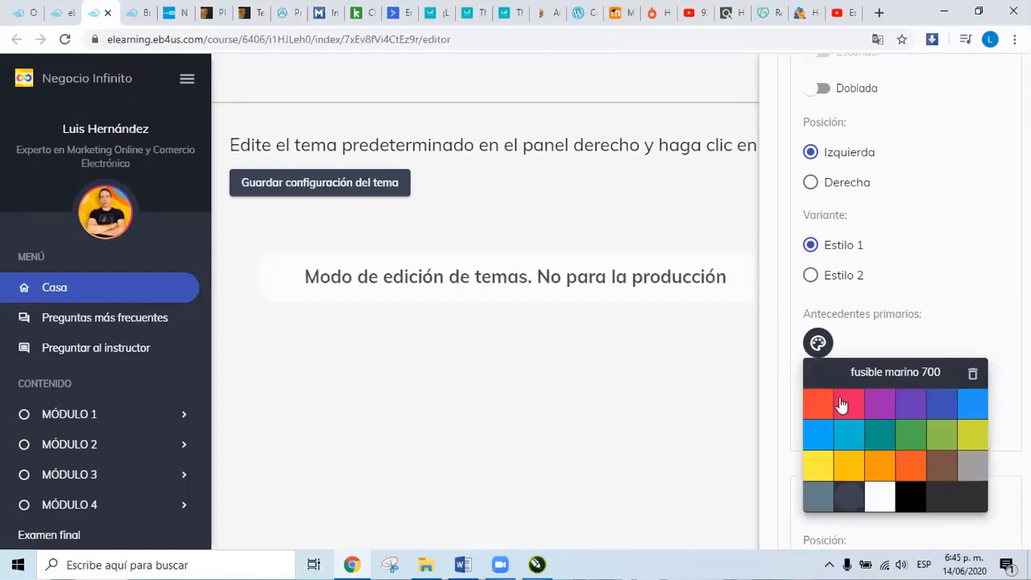
left_click(845, 407)
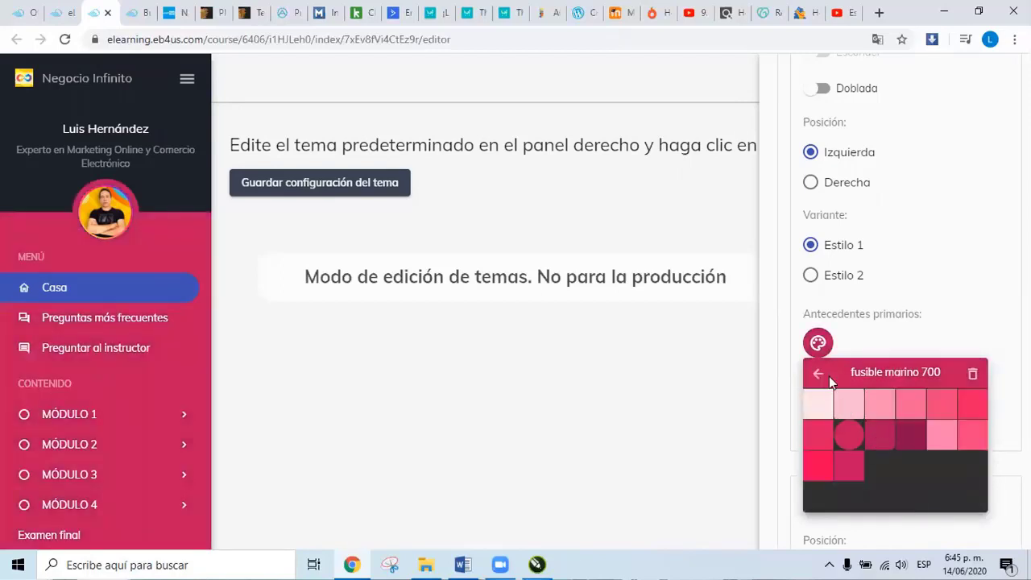
left_click(819, 375)
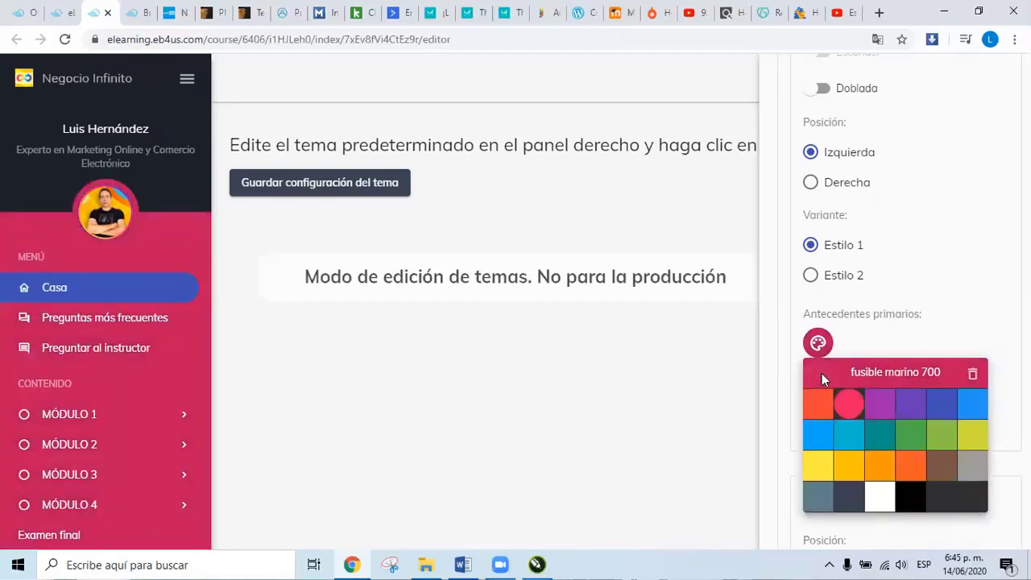
left_click(913, 439)
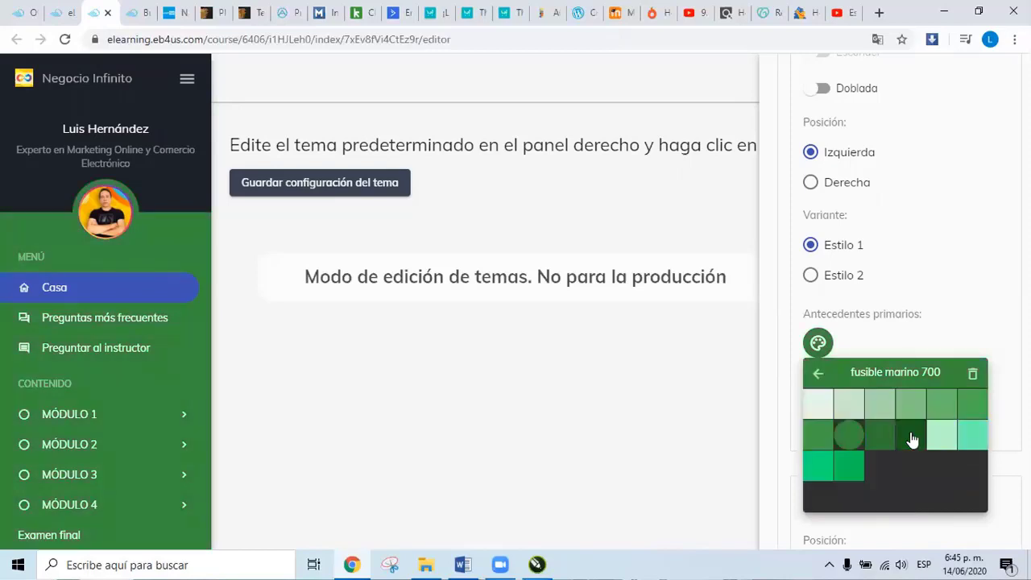
left_click(819, 374)
left_click(944, 472)
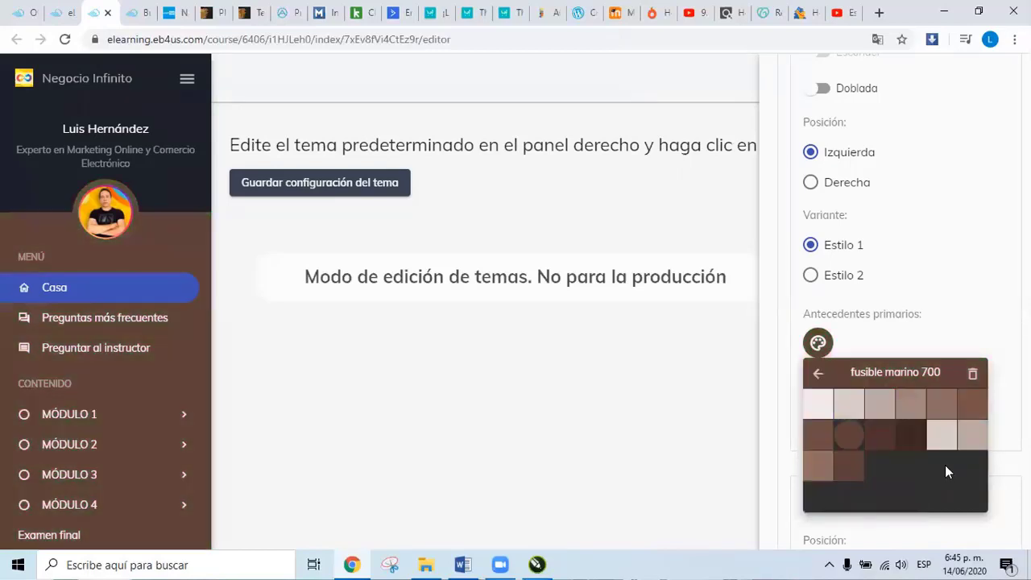
left_click(819, 374)
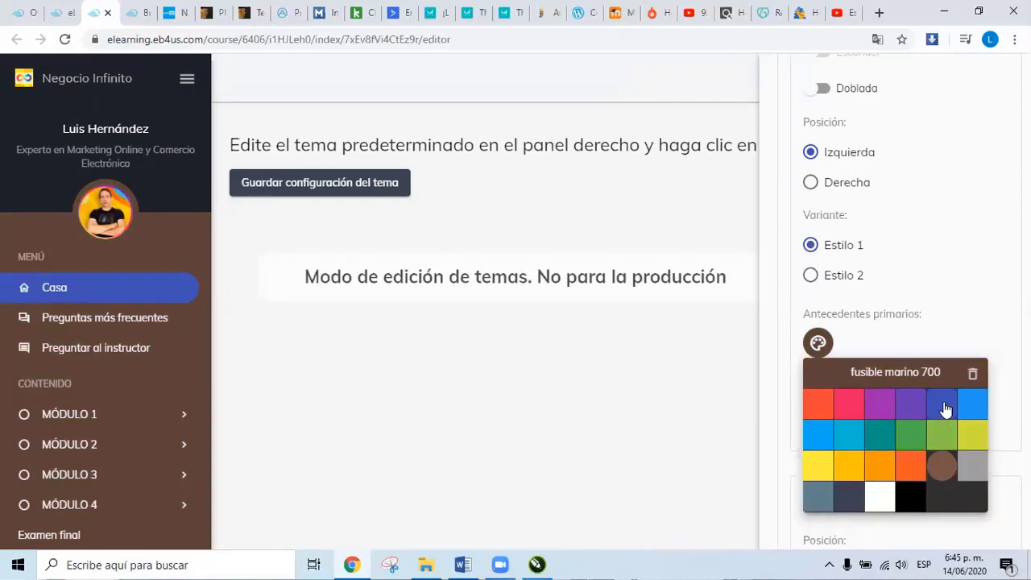
left_click(848, 496)
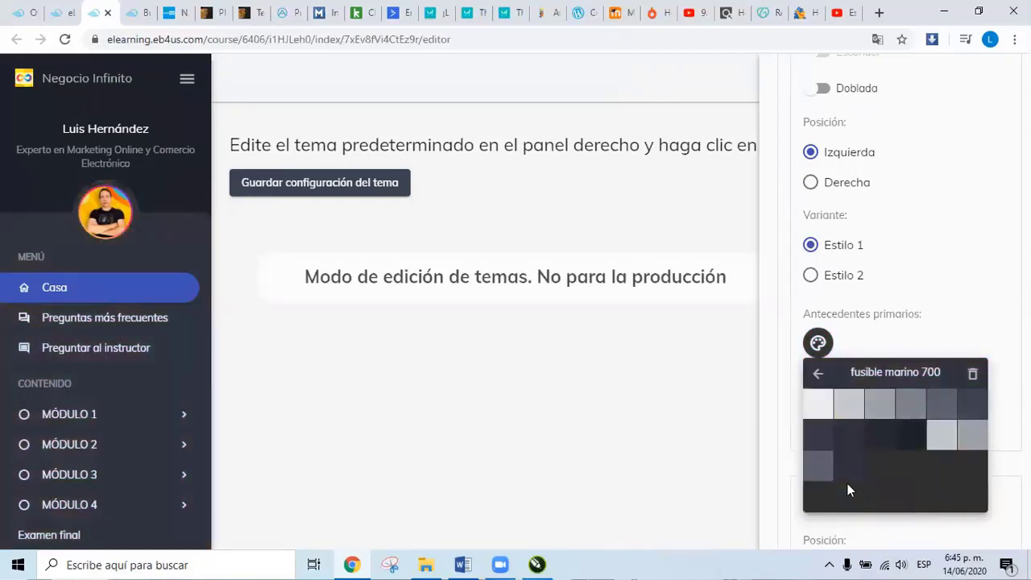
Try red, light red, light purple and dark purple as the navigation bar's secondary background (Fondo secundario).
left_click(815, 374)
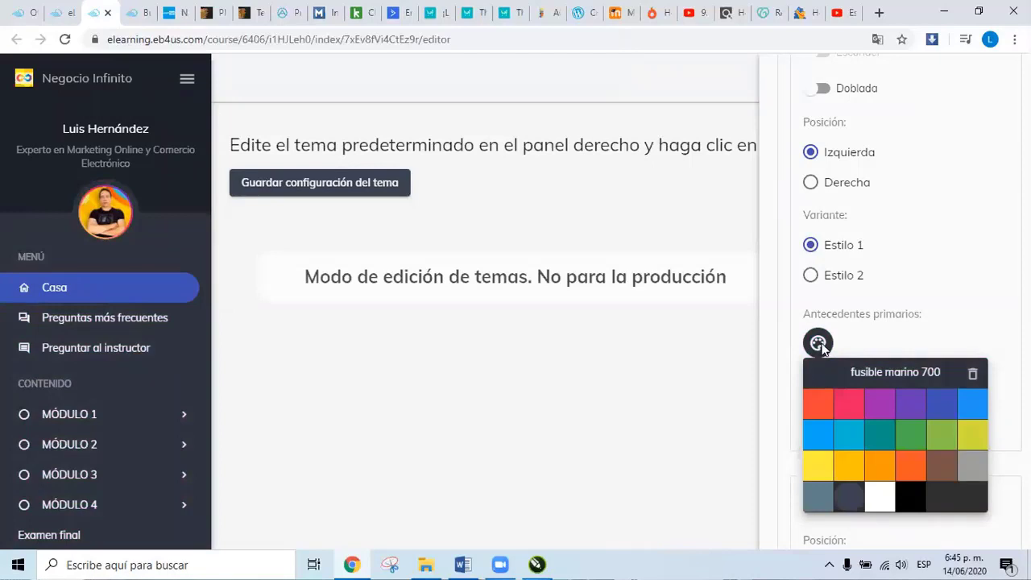
left_click(819, 344)
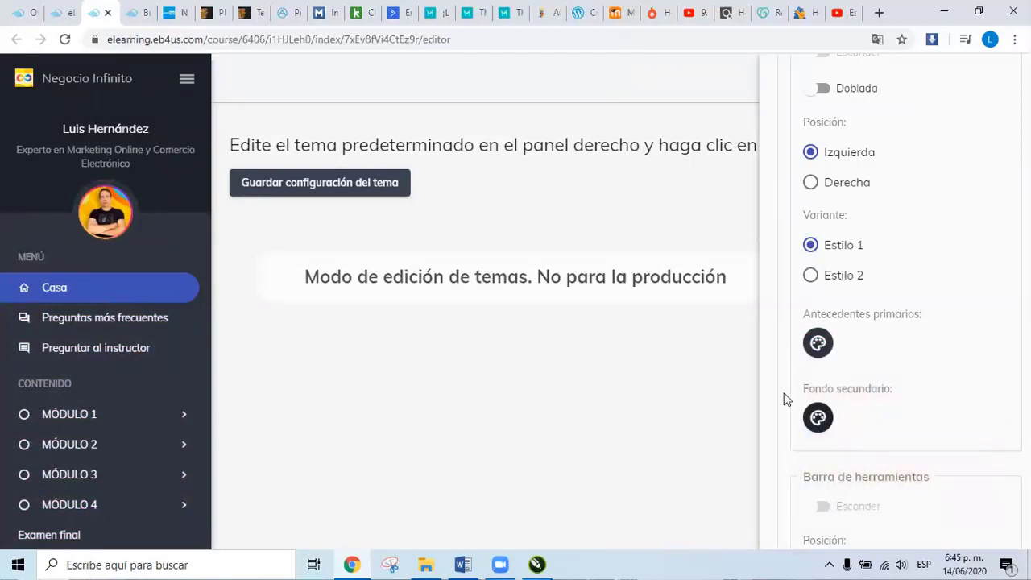
left_click(817, 418)
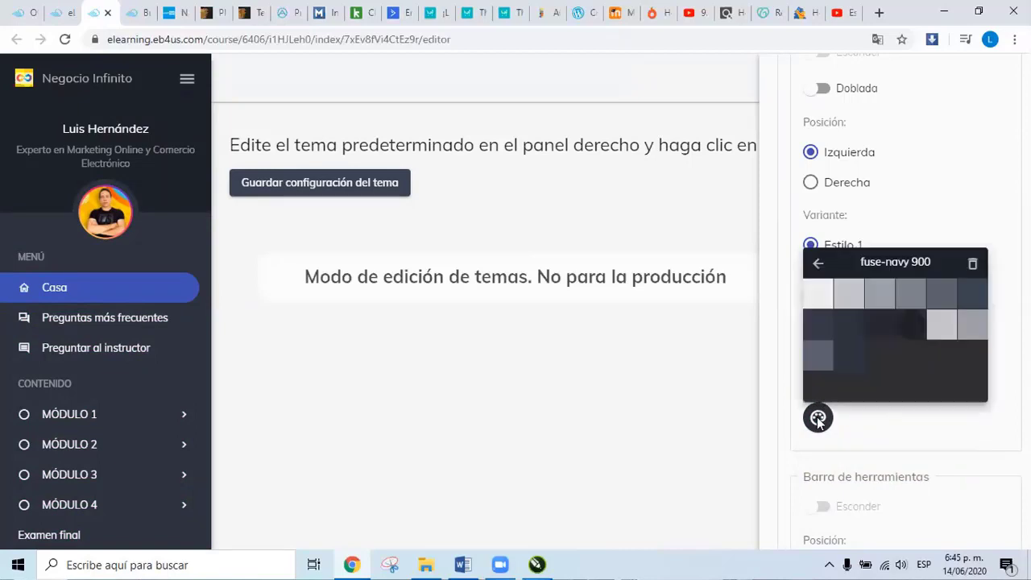
left_click(818, 264)
left_click(816, 295)
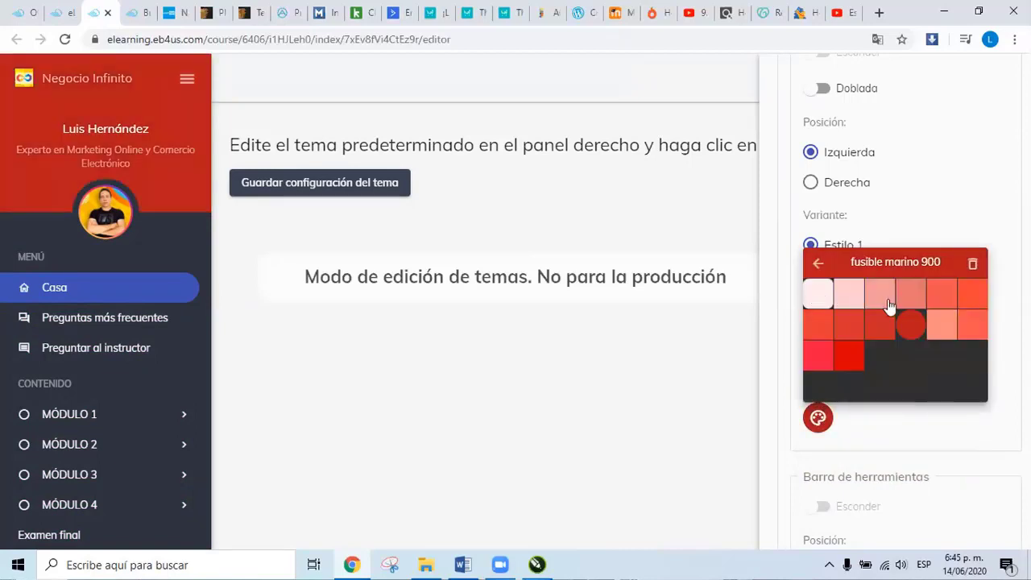
left_click(911, 296)
left_click(818, 265)
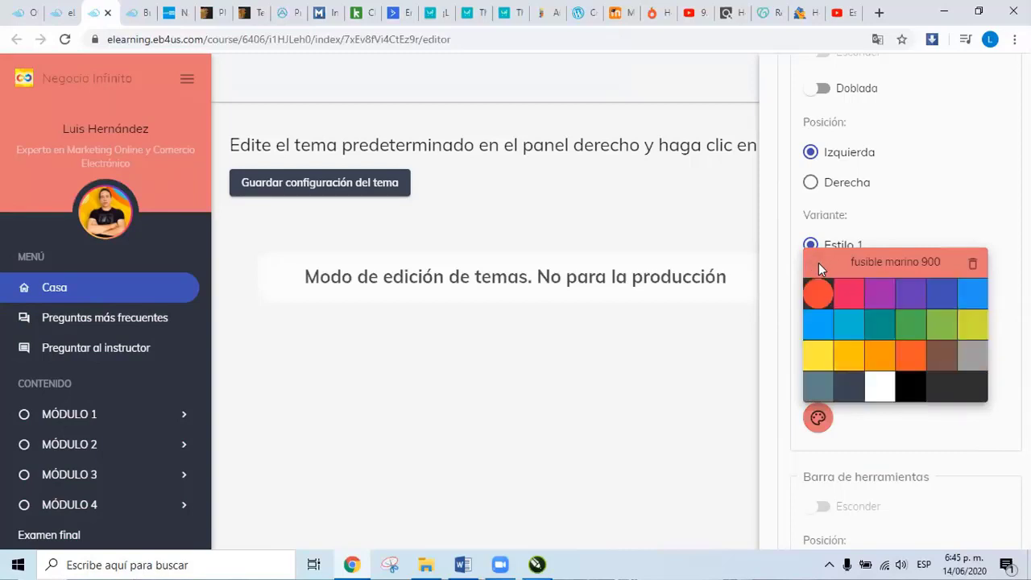
left_click(884, 298)
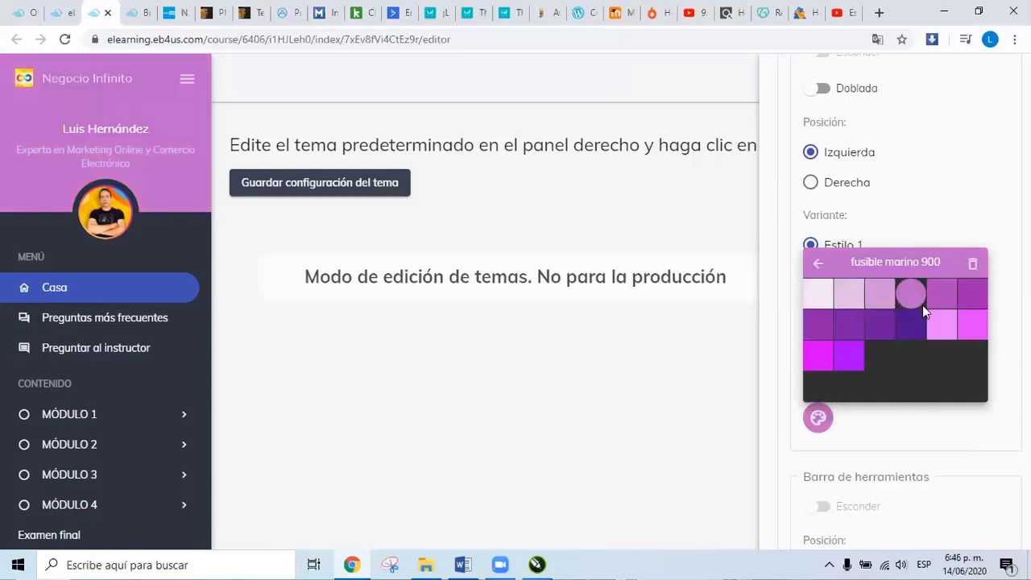
left_click(910, 323)
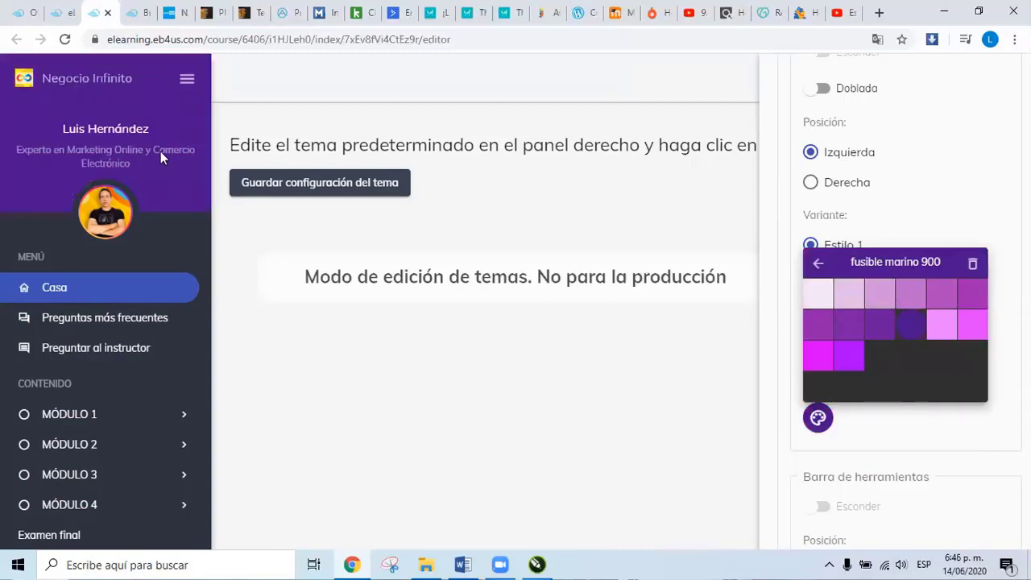
Set the navigation bar's secondary background to dark indigo blue and close the colour picker.
left_click(815, 262)
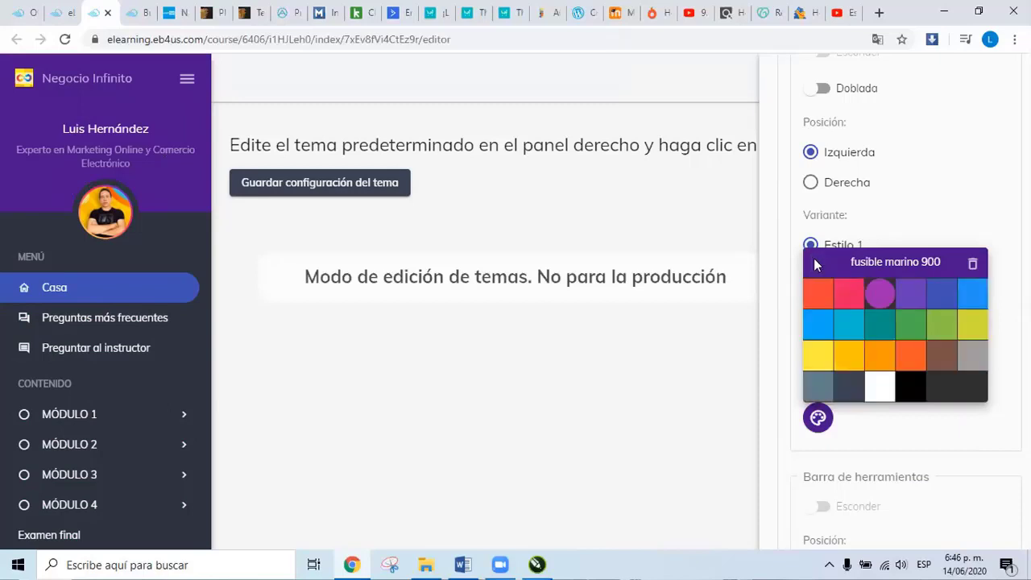
left_click(938, 296)
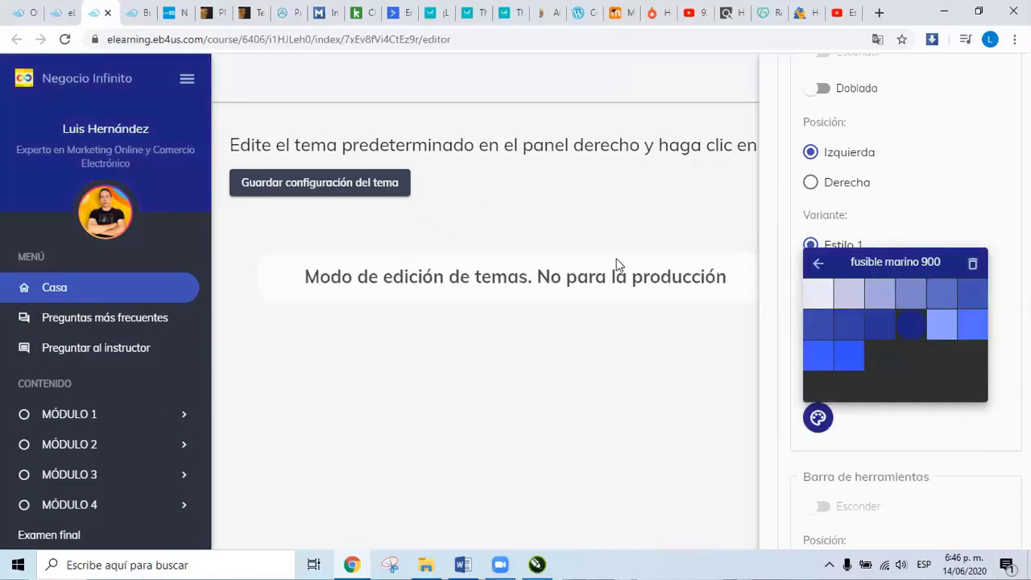
left_click(817, 264)
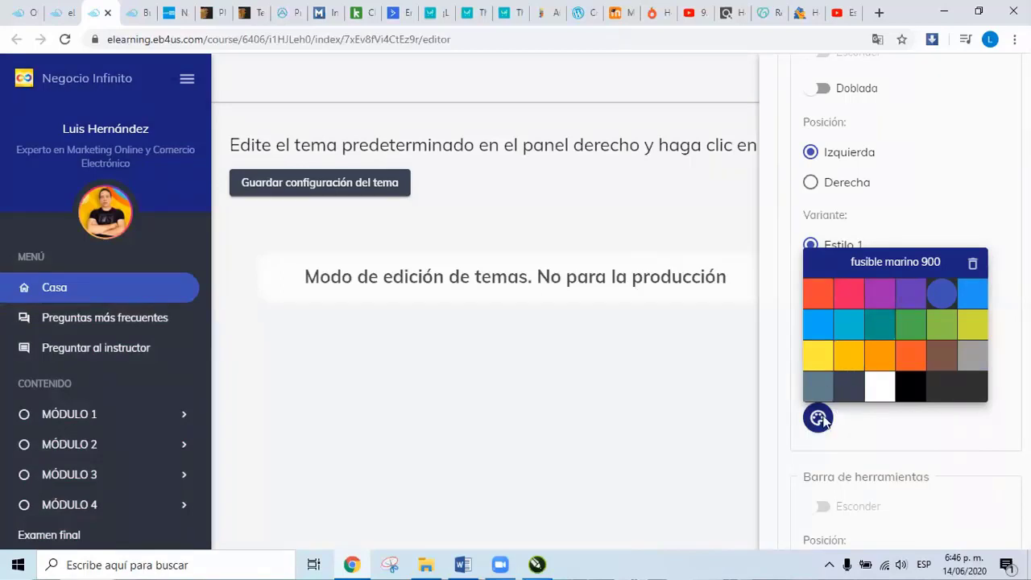
left_click(901, 440)
Compare the toolbar (Barra de herramientas) positions Por debajo de estático and Abajo fijo, and choose Encima.
scroll(902, 437, "down", 4)
scroll(855, 273, "up", 1)
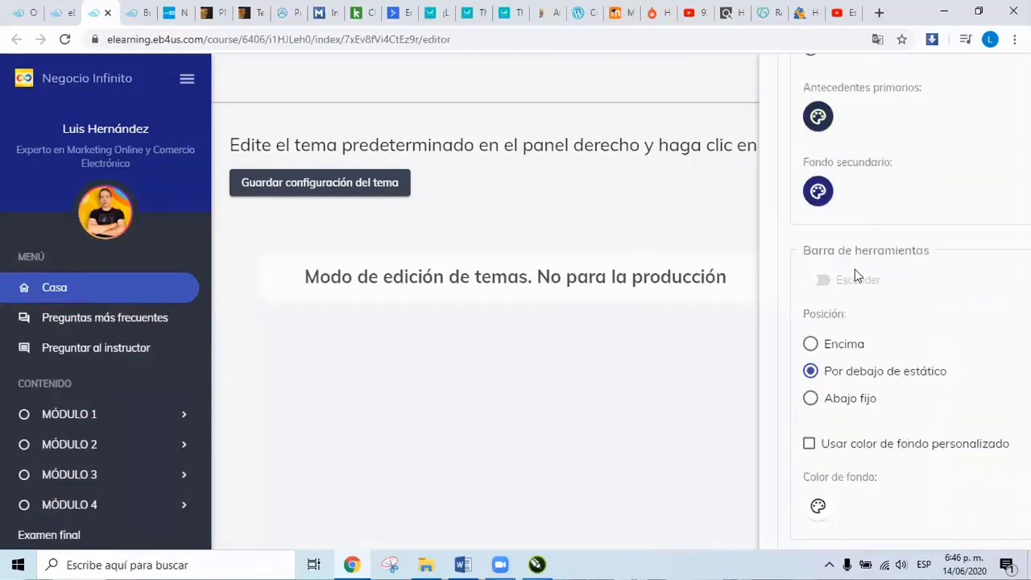
left_click(810, 343)
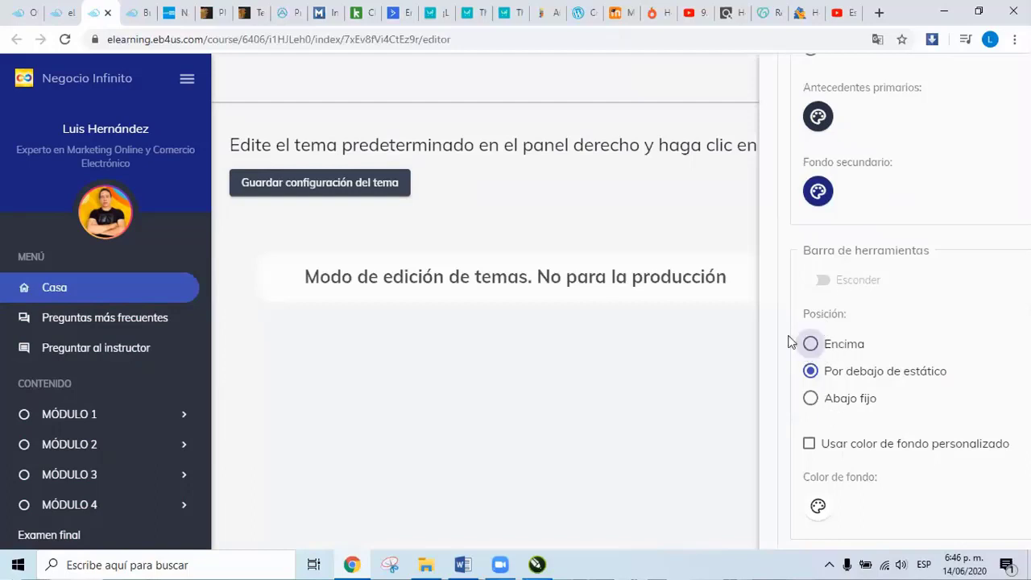
left_click(810, 371)
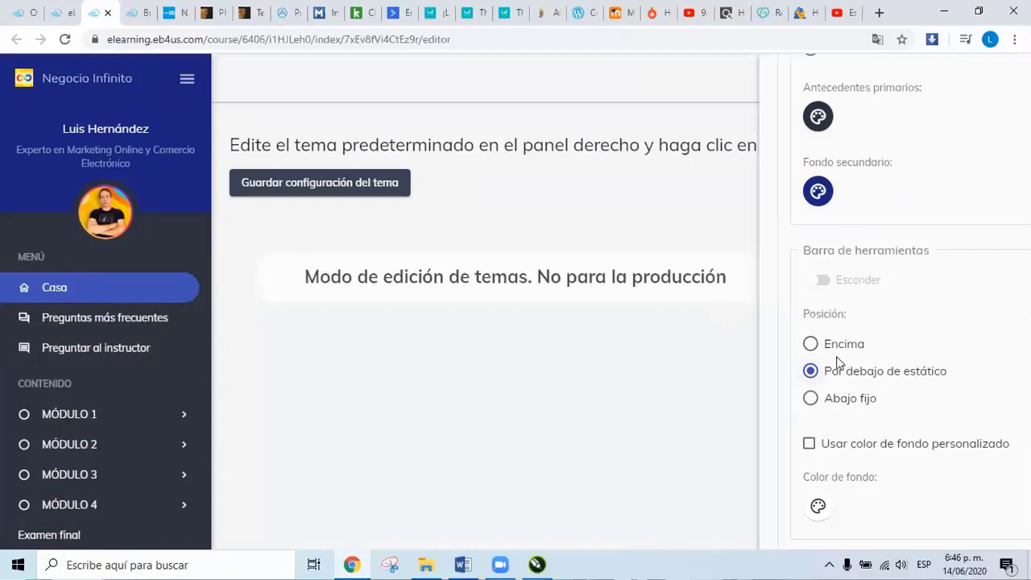
left_click(810, 344)
left_click(810, 370)
left_click(810, 398)
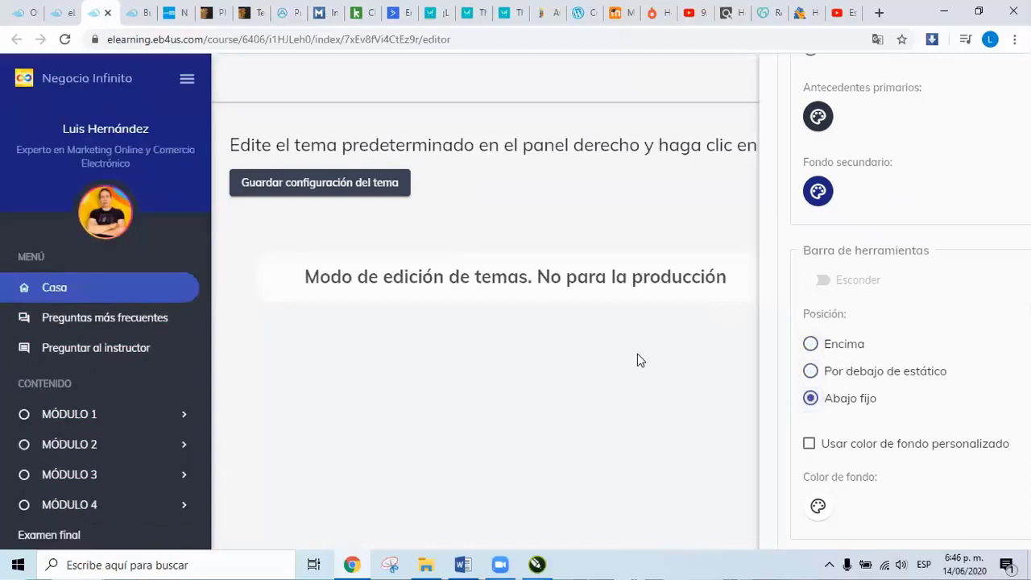
left_click(810, 344)
Compare the toolbar with and without Usar color de fondo personalizado, and leave the option enabled.
scroll(886, 410, "down", 1)
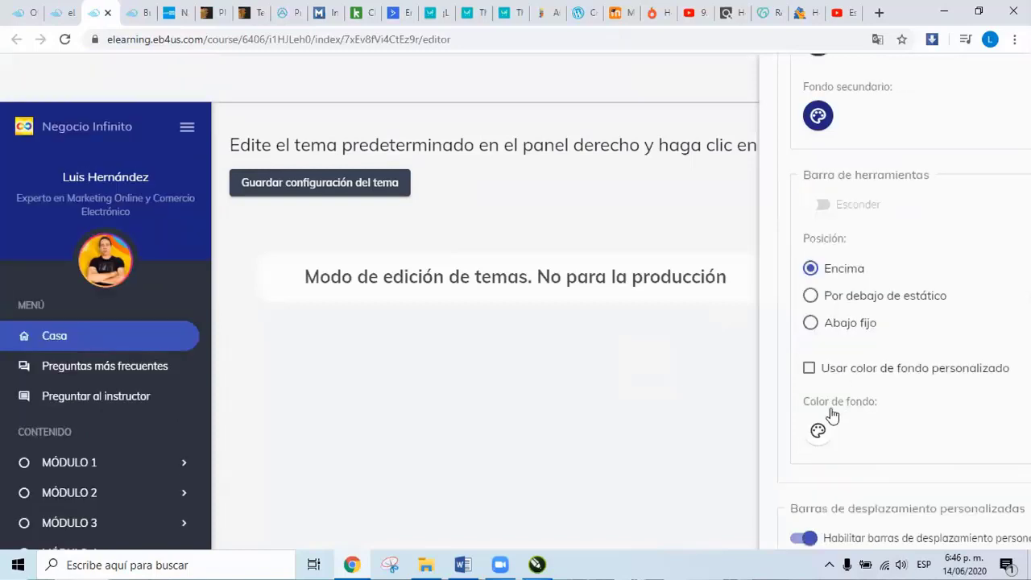
left_click(808, 369)
left_click(809, 370)
left_click(809, 370)
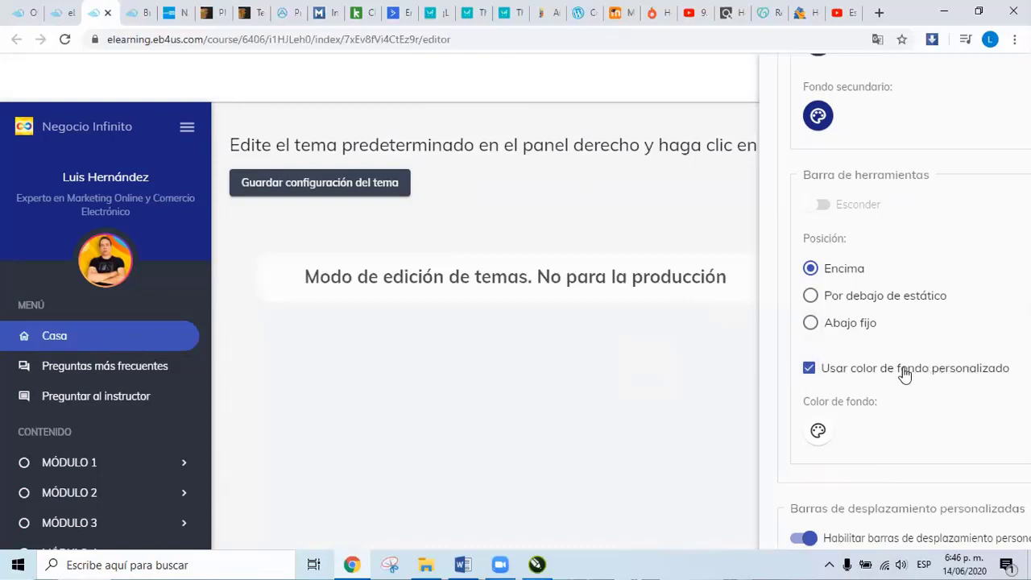
left_click(810, 371)
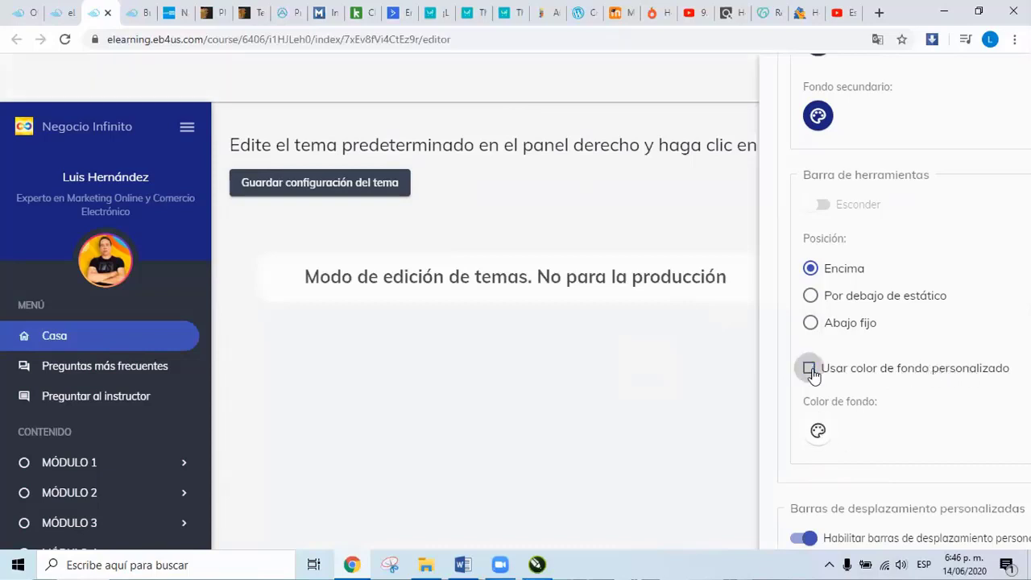
left_click(808, 368)
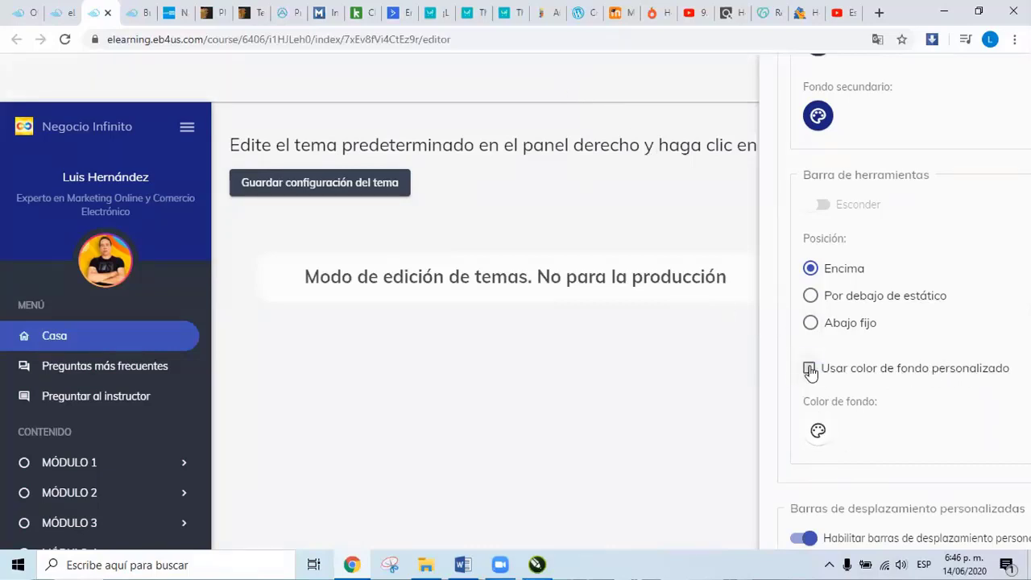
Set the toolbar's background colour (Color de fondo) to cyan and close the colour picker.
left_click(817, 430)
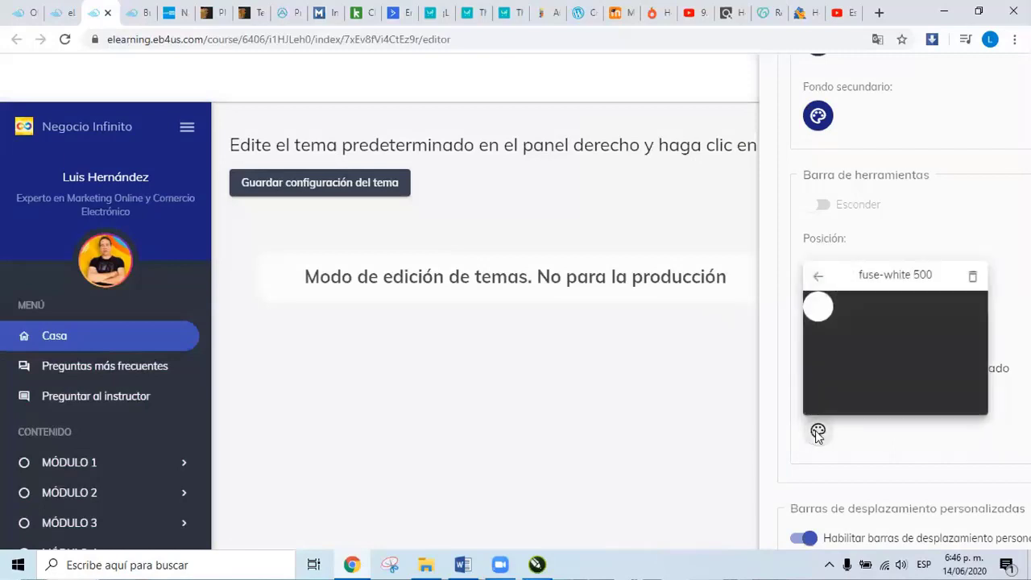
left_click(817, 276)
left_click(849, 349)
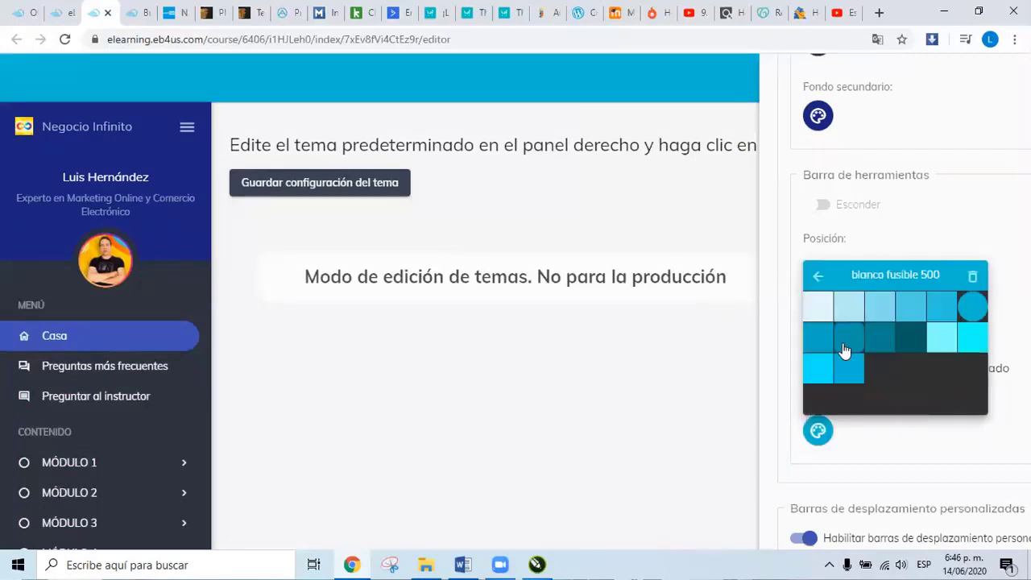
left_click(818, 274)
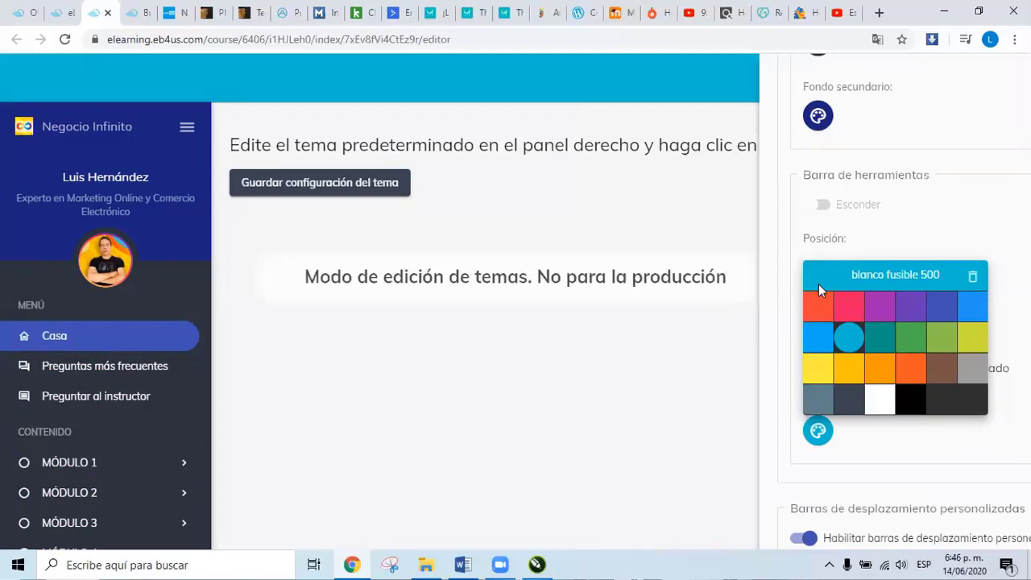
left_click(879, 448)
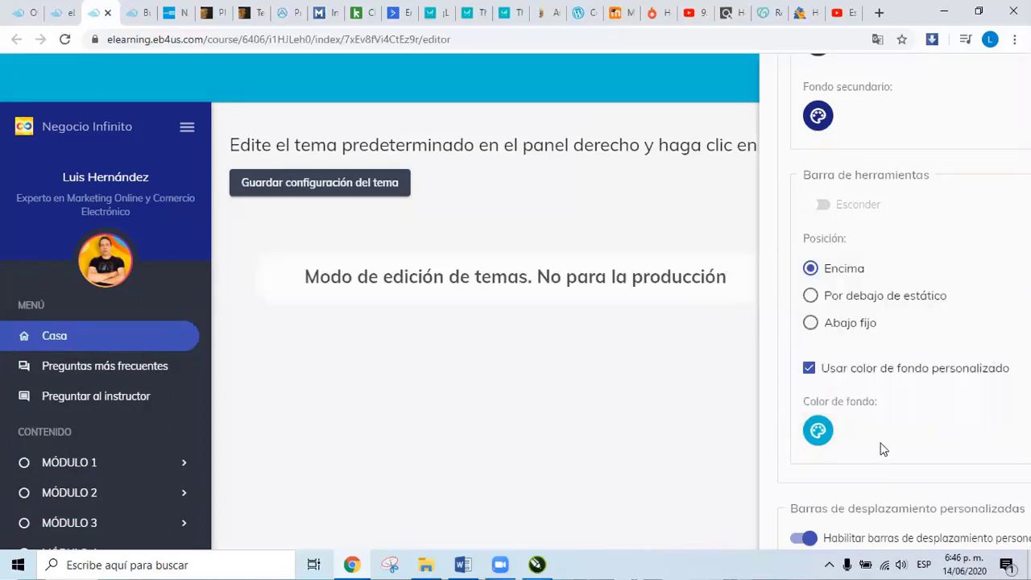
Set the toolbar position to Por debajo de estático.
scroll(895, 349, "up", 4)
scroll(895, 349, "down", 3)
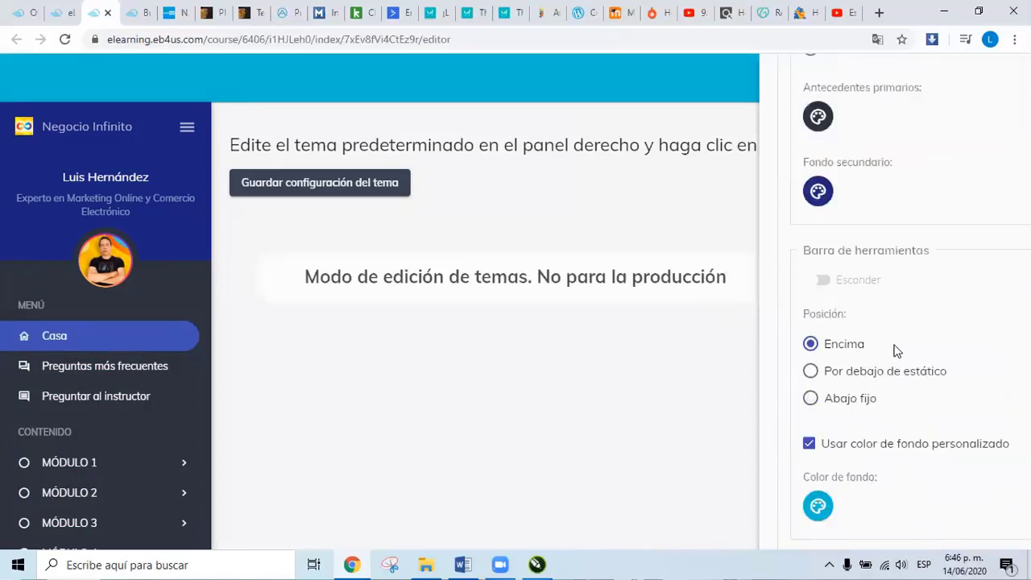
left_click(810, 373)
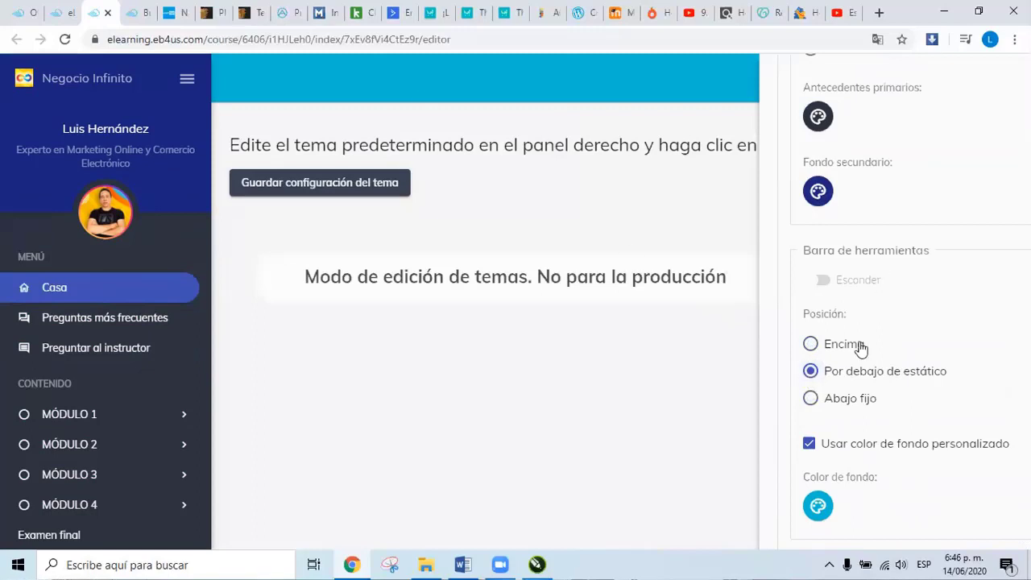
Compare the sidebar with and without custom scrollbars (Barras de desplazamiento personalizadas), leave them disabled, and close the theme options.
scroll(860, 371, "down", 2)
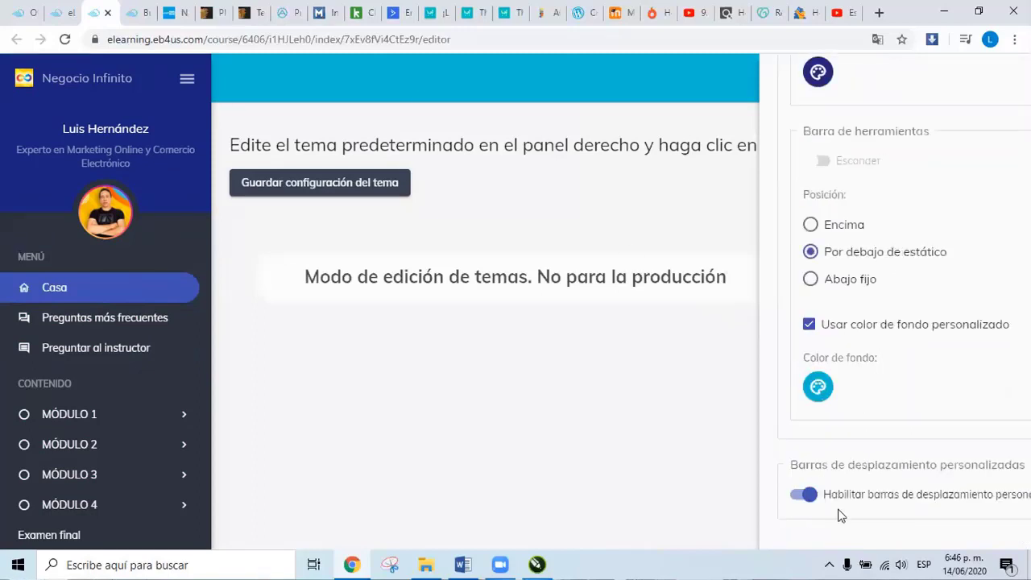
left_click(797, 500)
left_click(797, 500)
left_click(797, 500)
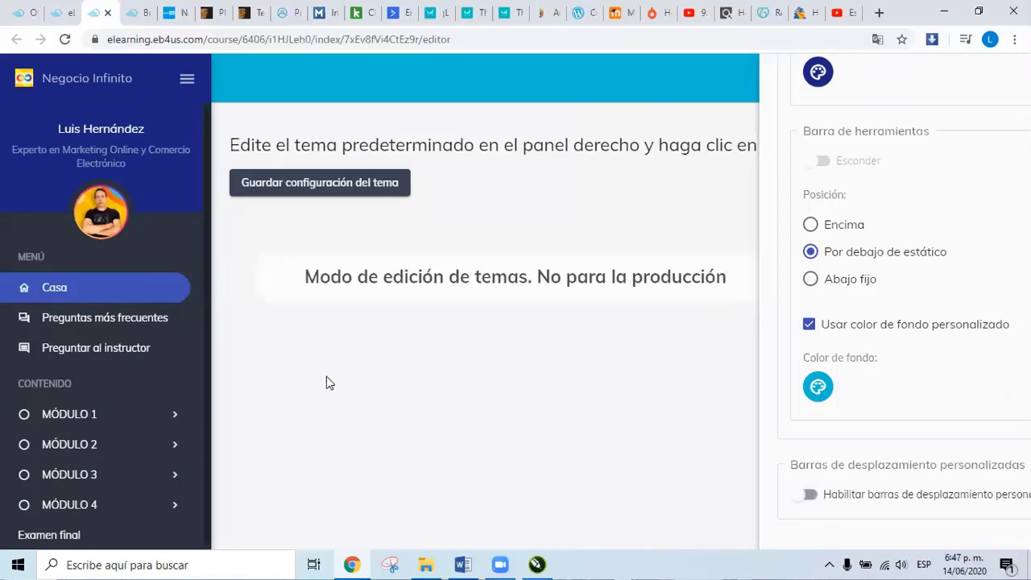
left_click(808, 497)
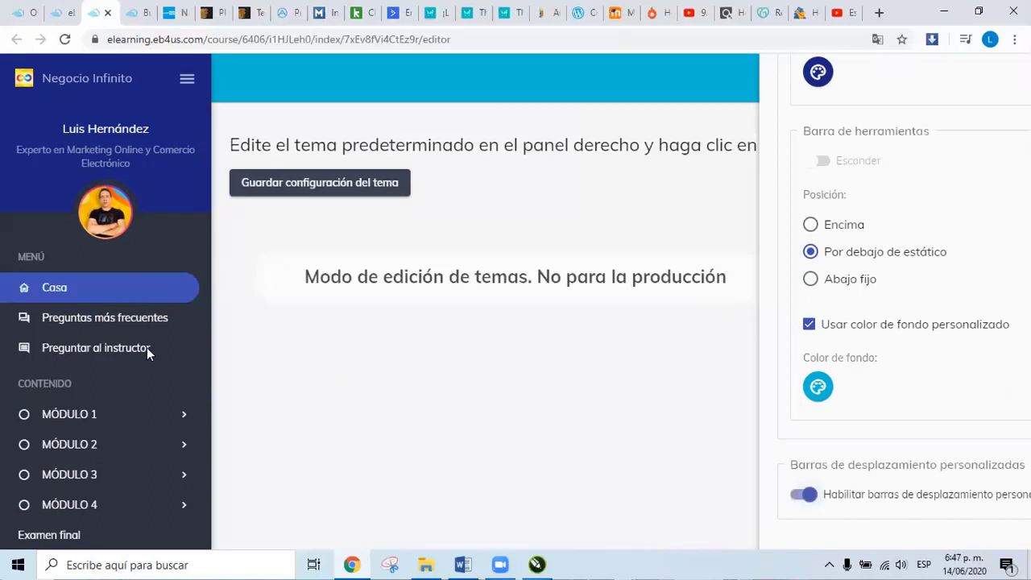
left_click(796, 494)
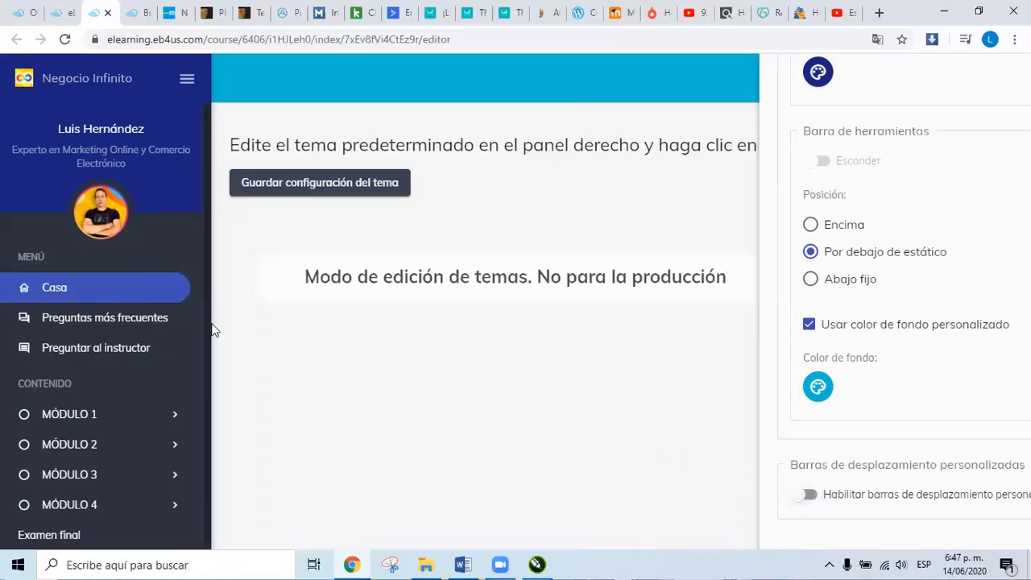
left_click(213, 422)
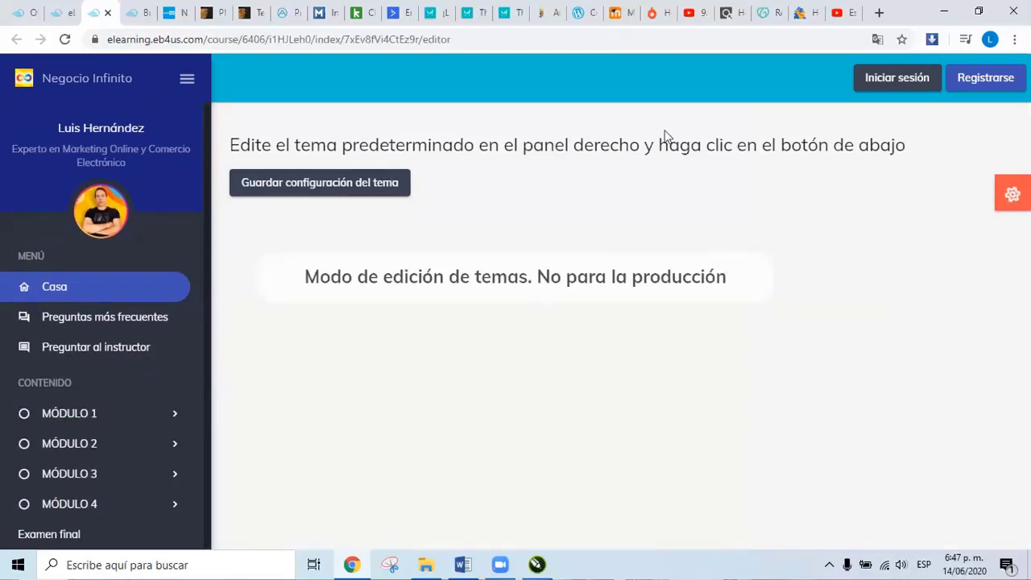
Reopen the theme options and save the configuration as the course's default theme.
left_click(1010, 195)
scroll(878, 311, "up", 15)
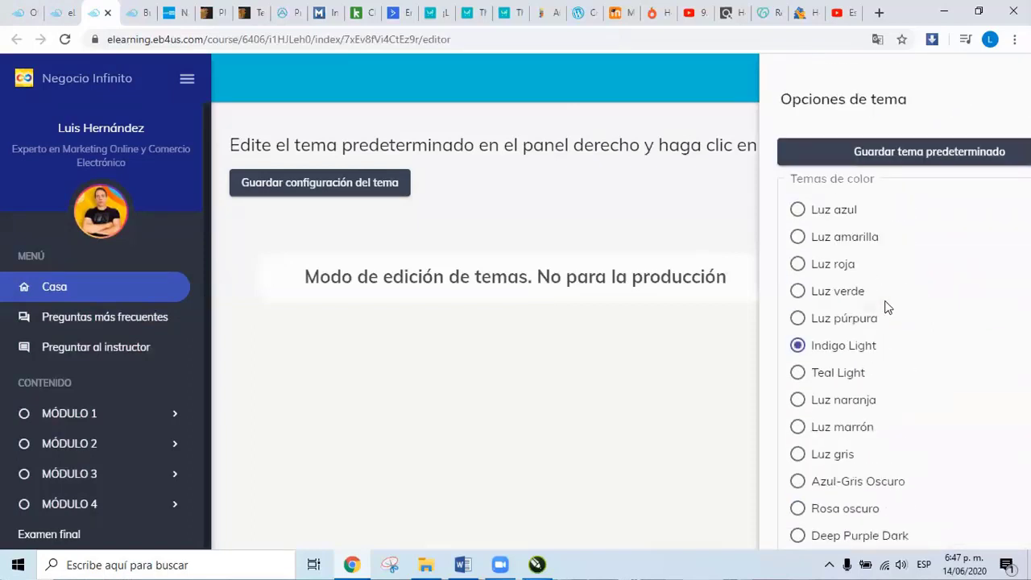
left_click(942, 159)
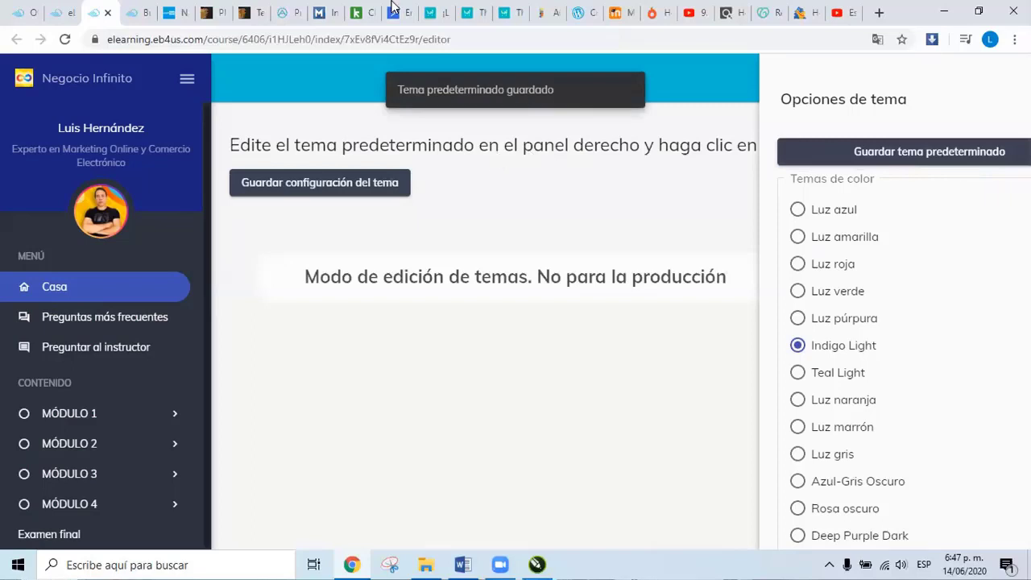
Close the theme options in the template editor and return to the course's Opciones Adicionales settings.
left_click(58, 14)
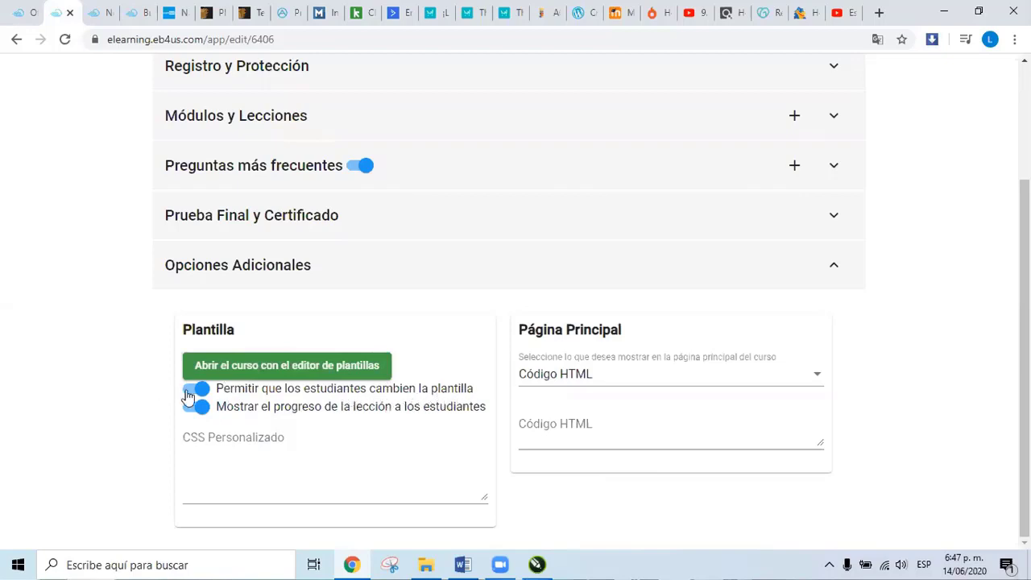
left_click(97, 12)
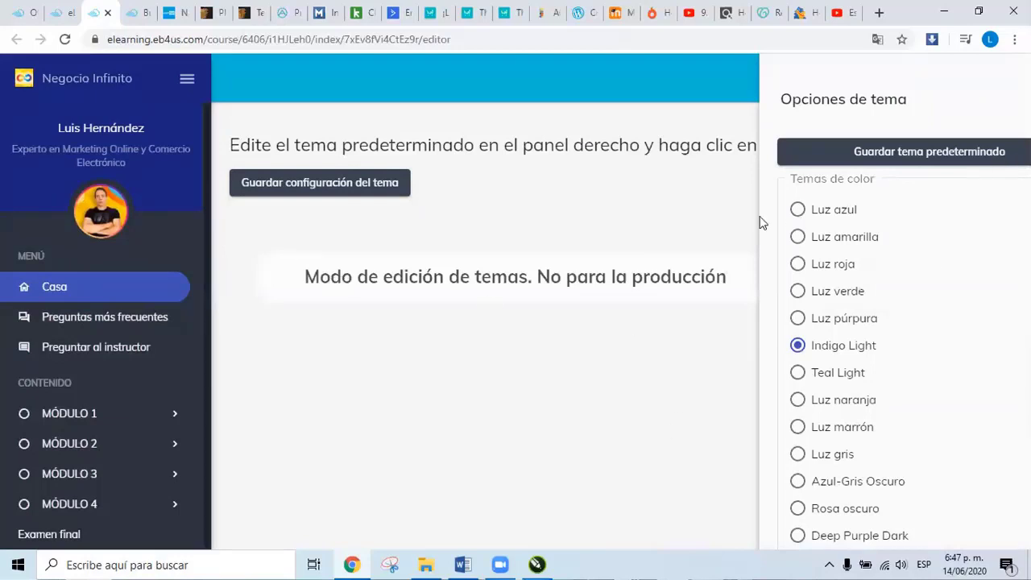
left_click(679, 213)
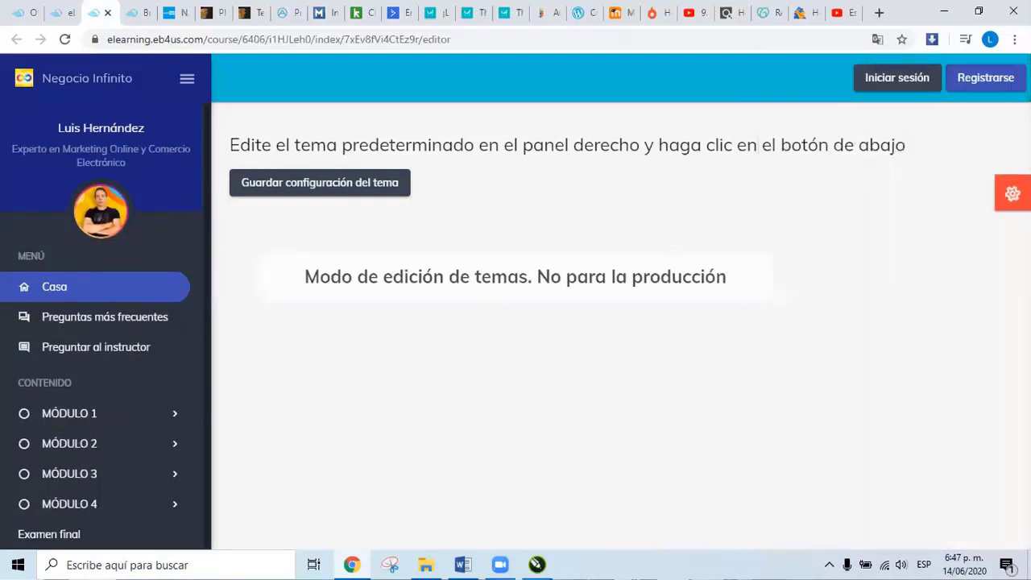
left_click(63, 17)
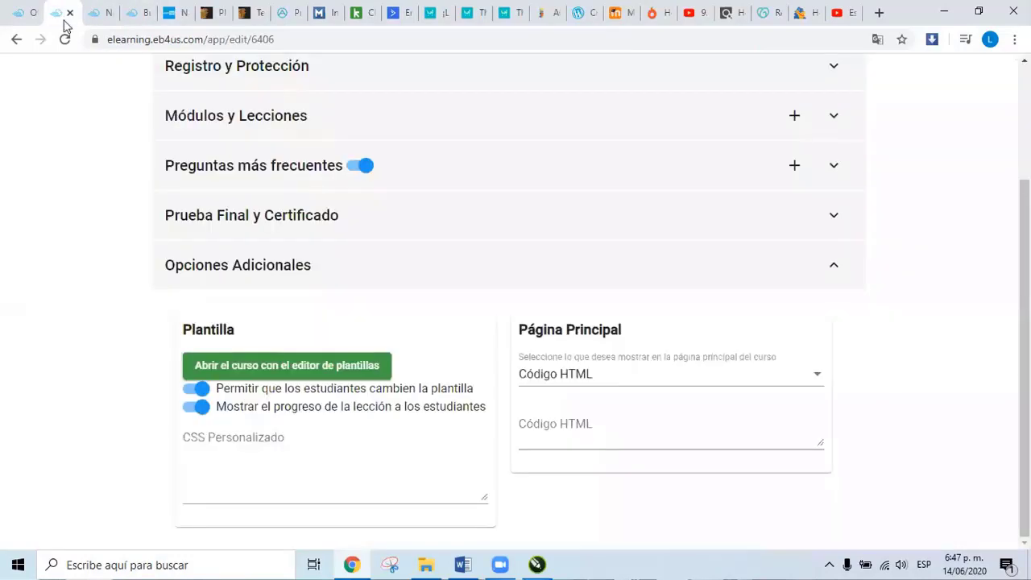
Disable Permitir que los estudiantes cambien la plantilla in the Plantilla settings and save the course.
left_click(199, 386)
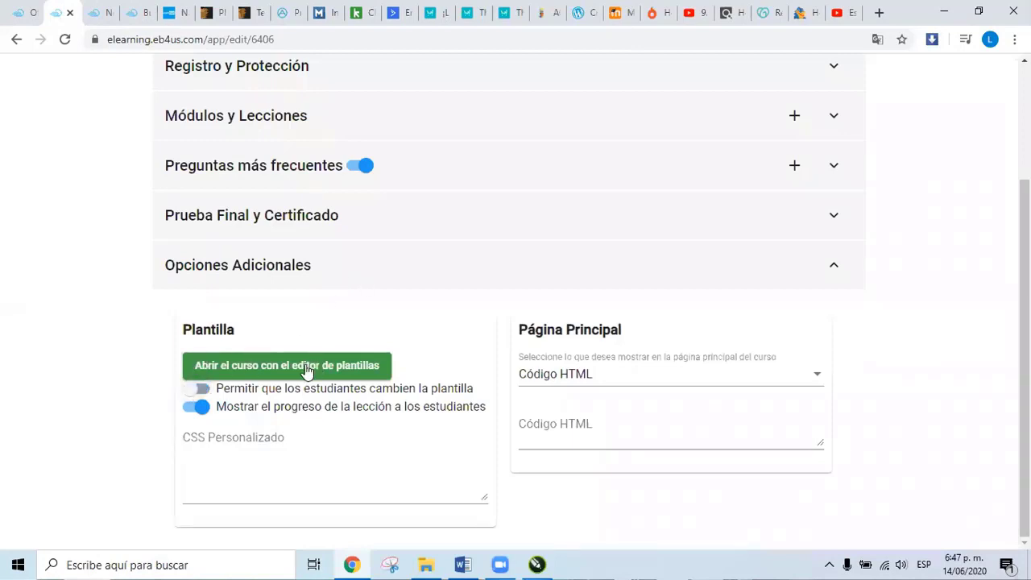
scroll(680, 242, "up", 3)
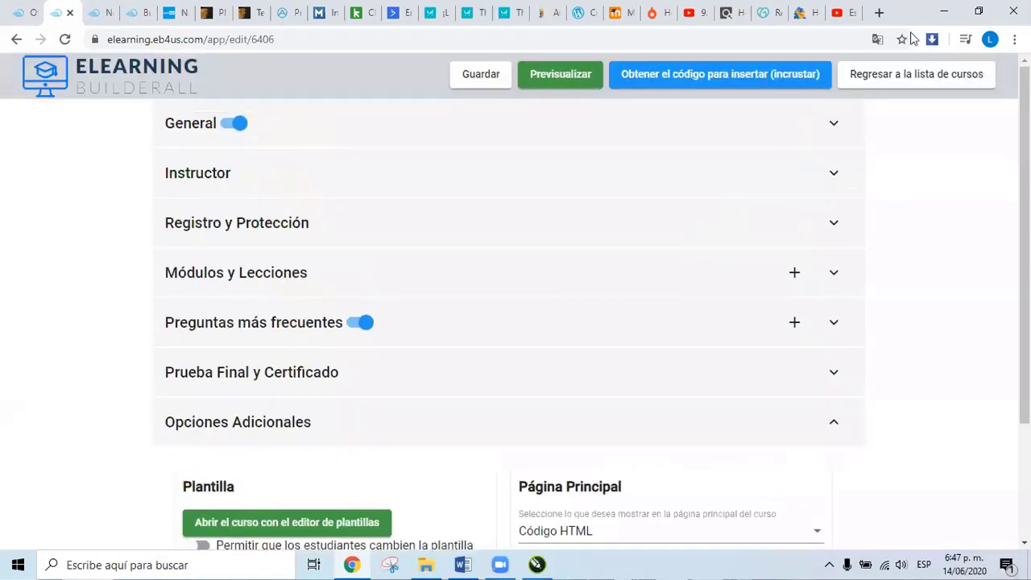
left_click(477, 81)
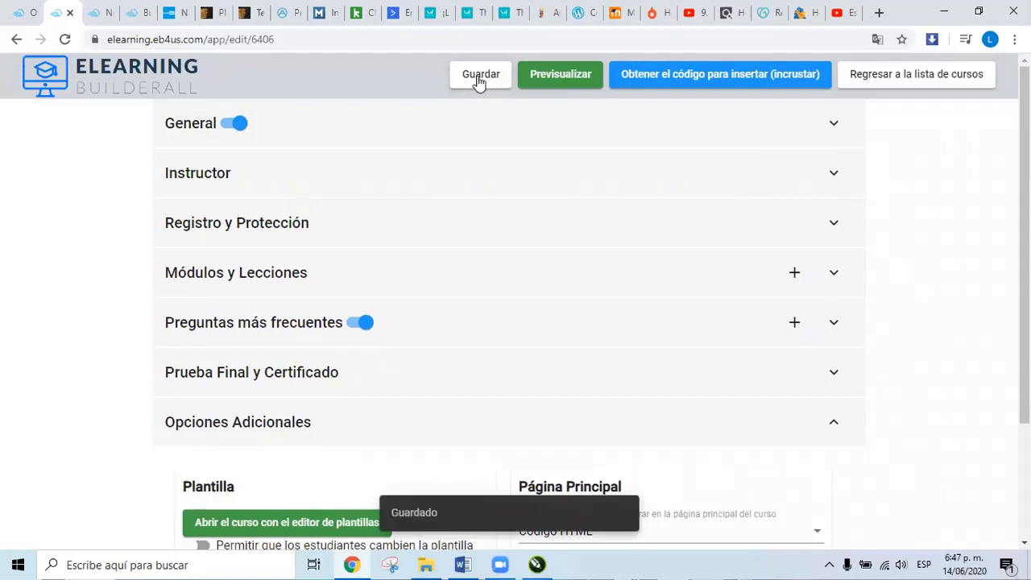
Preview the course to check whether the template settings control is offered, and return to the Plantilla settings in the course editor.
left_click(557, 75)
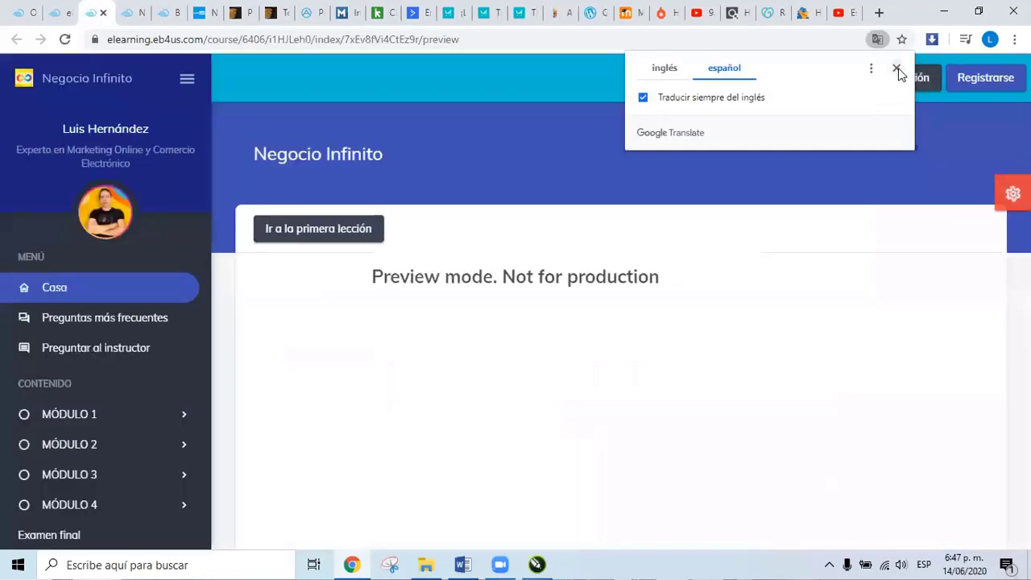
left_click(897, 68)
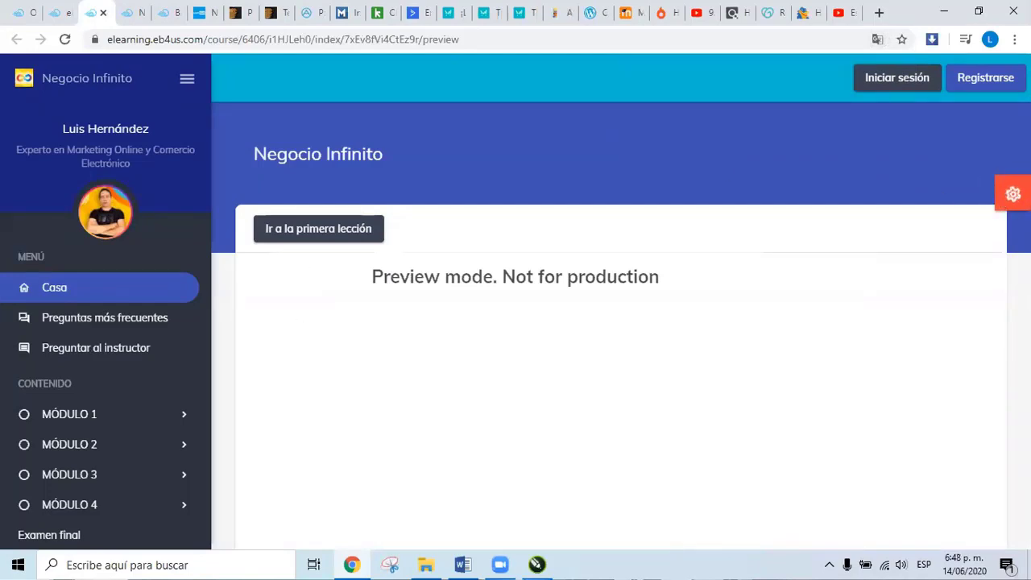
left_click(103, 13)
scroll(456, 306, "down", 2)
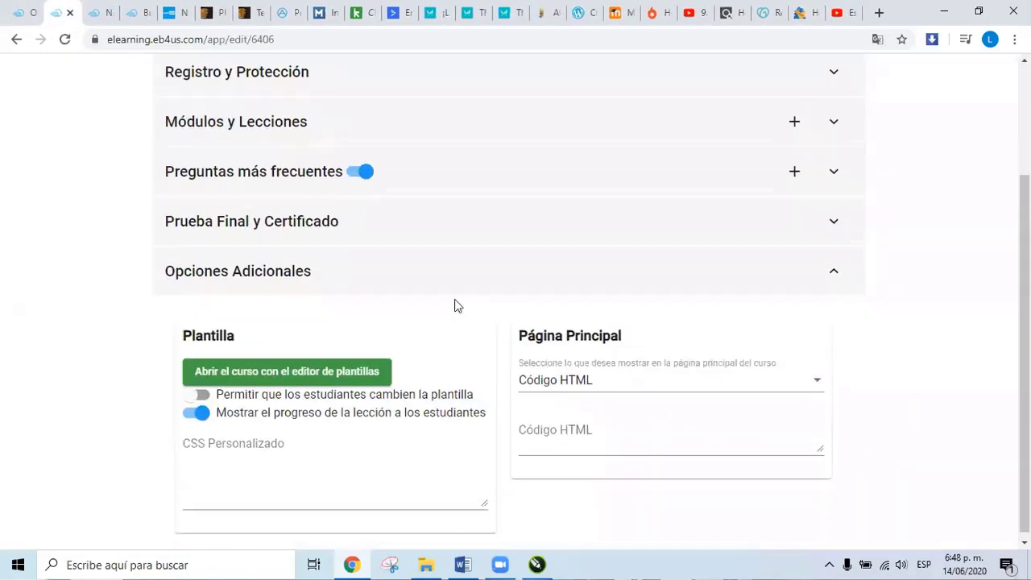
Enable Permitir que los estudiantes cambien la plantilla, keep Mostrar el progreso de la lección a los estudiantes enabled, and leave CSS Personalizado empty.
left_click(195, 388)
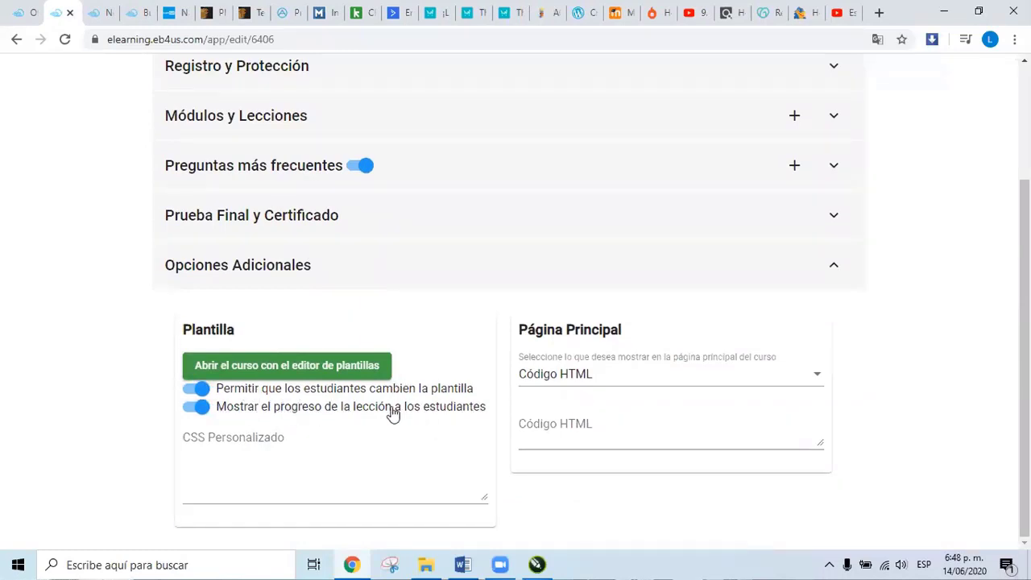
left_click(192, 413)
left_click(204, 414)
left_click(185, 437)
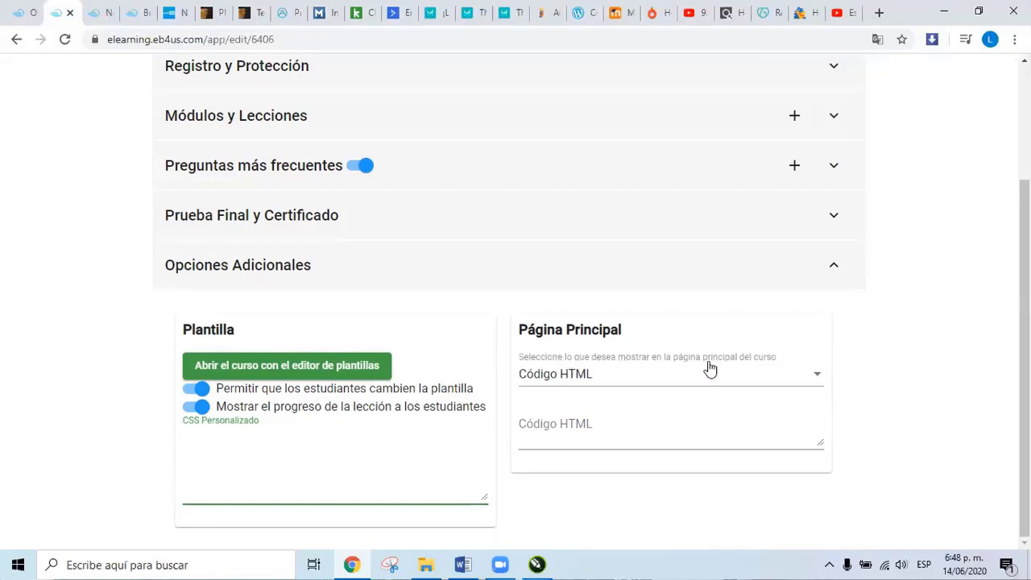
Set the content shown on the course's Página Principal to Estándar.
left_click(673, 382)
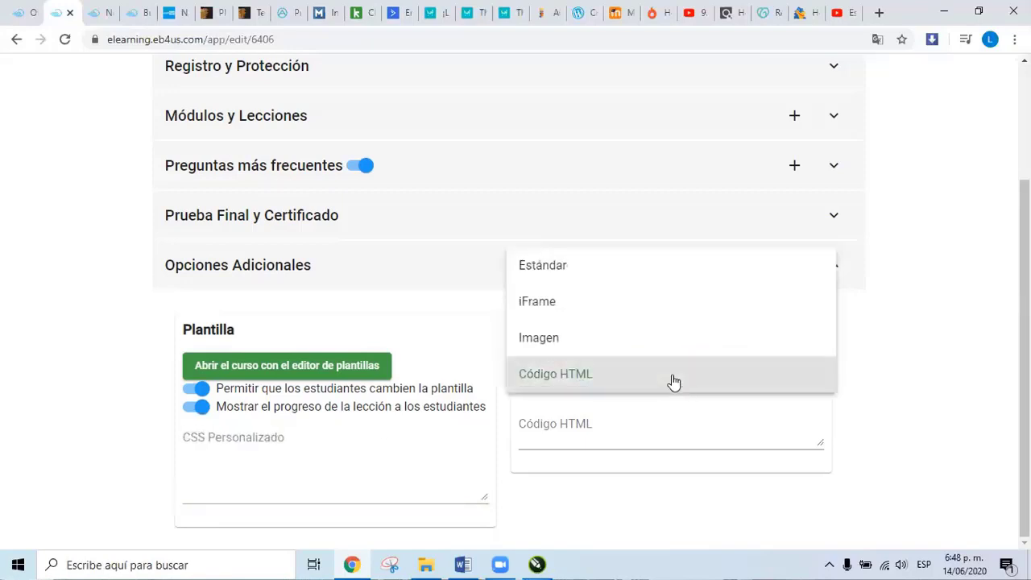
left_click(562, 272)
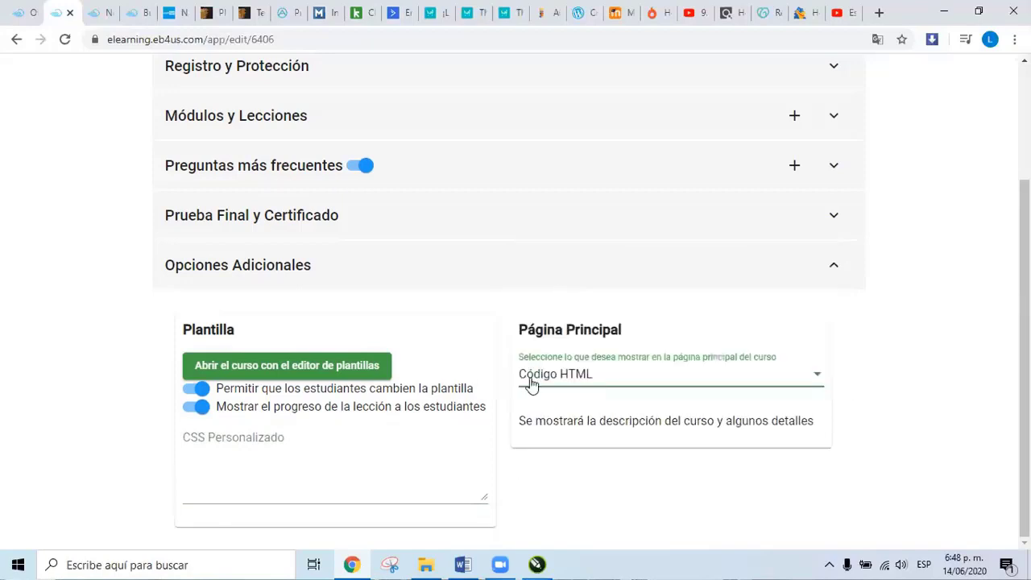
left_click(596, 376)
left_click(558, 377)
Examine the course description and details in the General section and return to Opciones Adicionales.
scroll(875, 334, "up", 2)
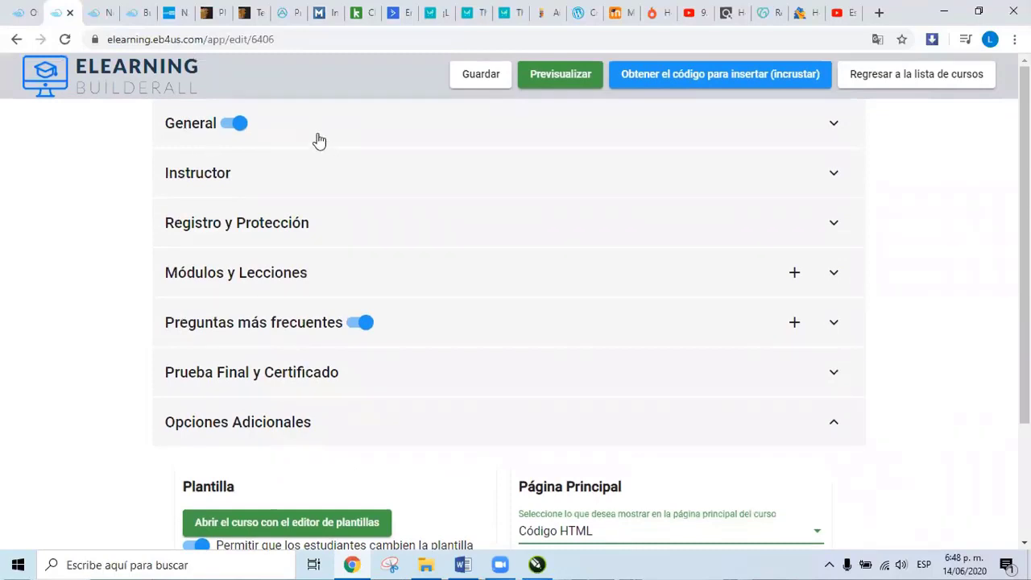
left_click(430, 130)
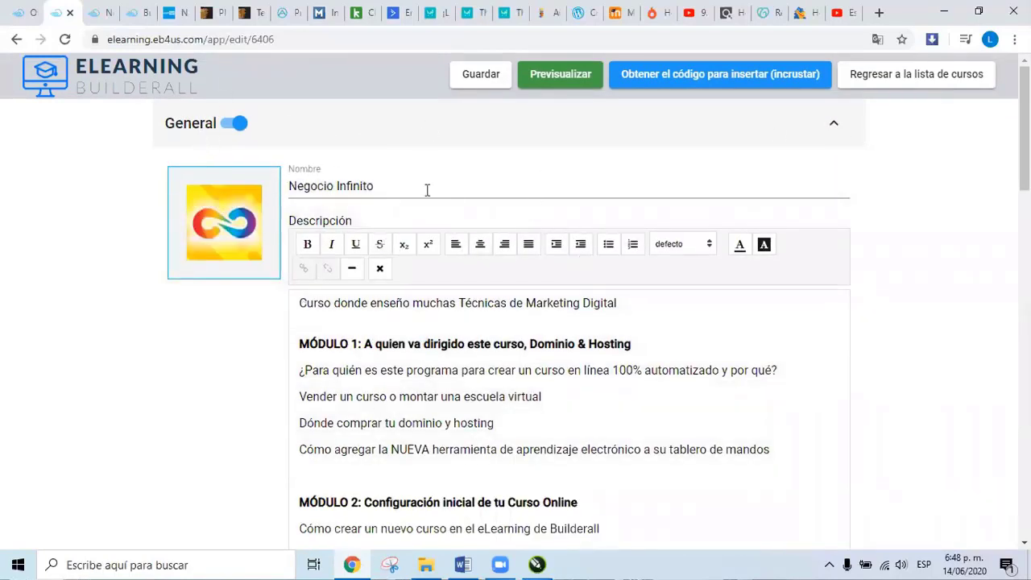
scroll(577, 302, "down", 20)
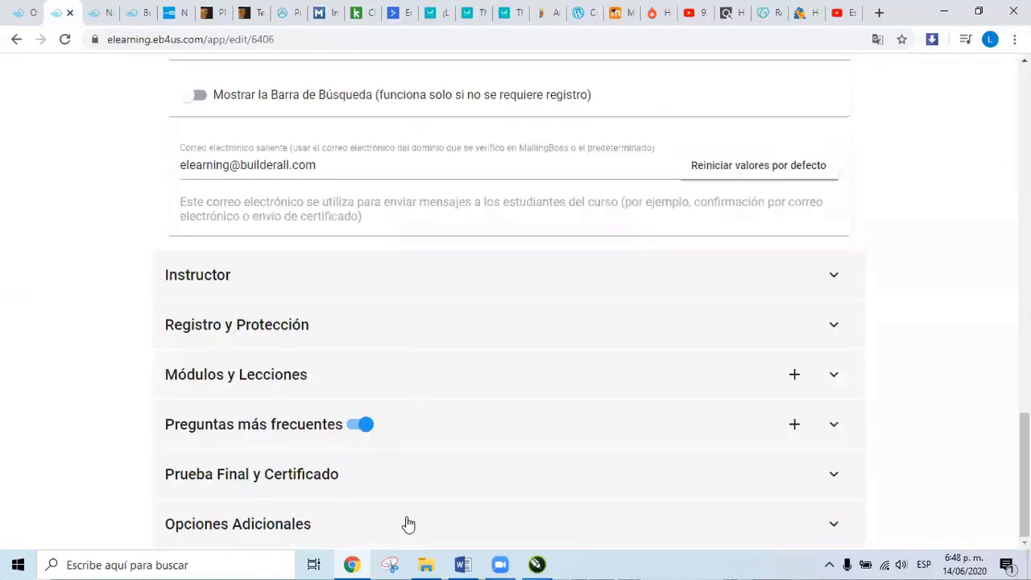
left_click(820, 534)
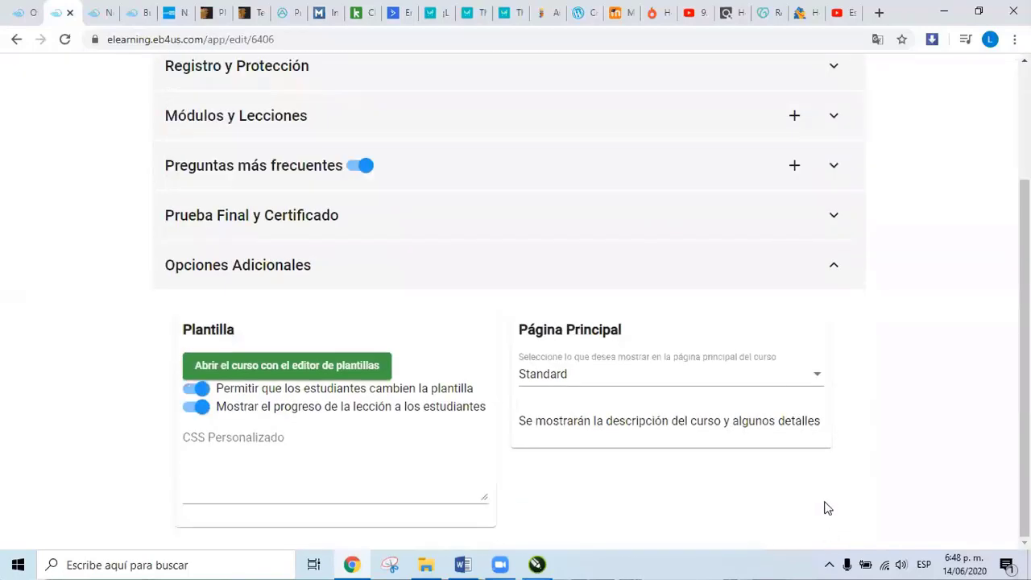
Try the iFrame, Imagen and Código HTML options for the course's Página Principal to compare the fields they offer.
left_click(636, 385)
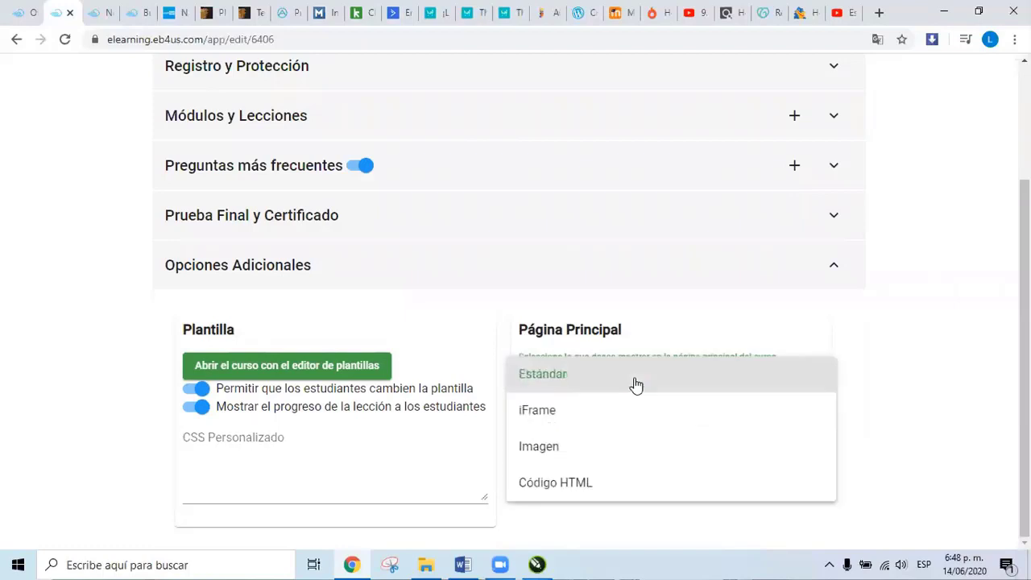
left_click(545, 415)
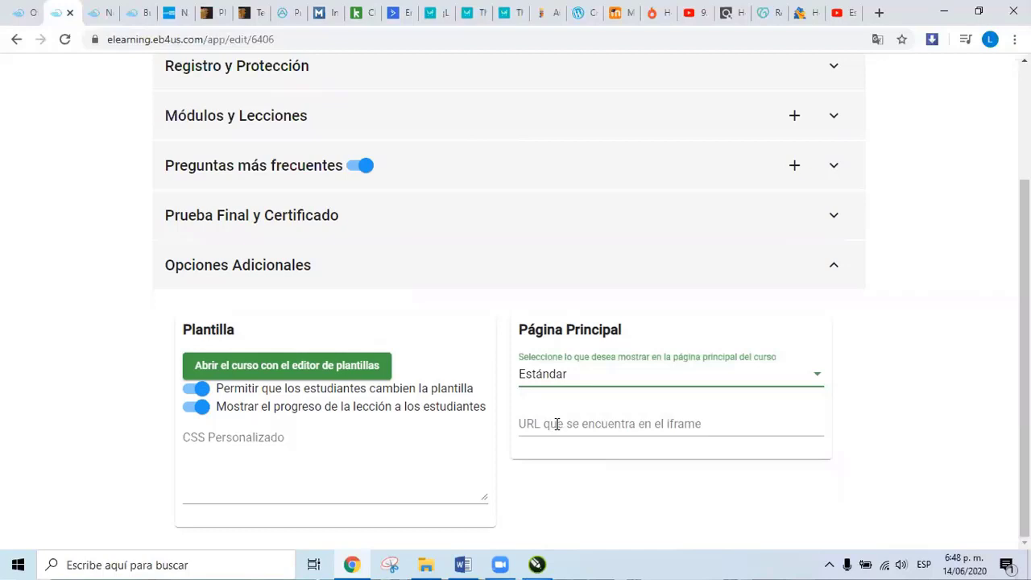
left_click(602, 385)
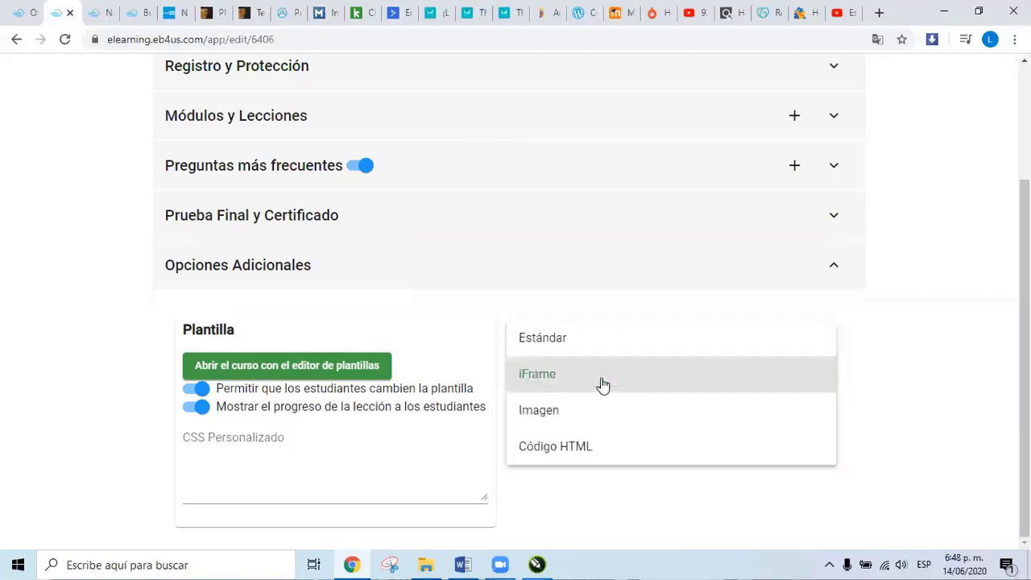
left_click(555, 419)
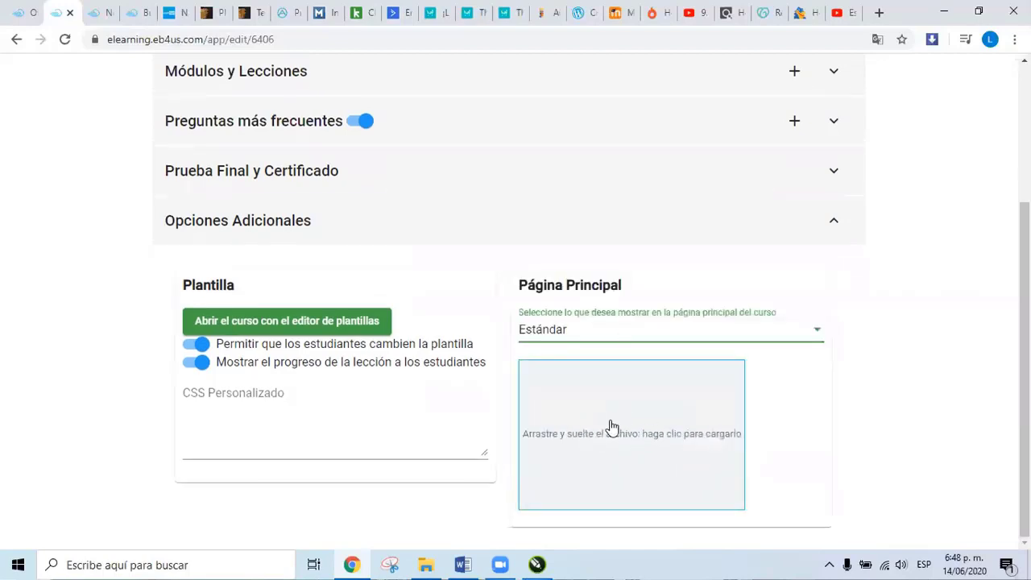
left_click(612, 339)
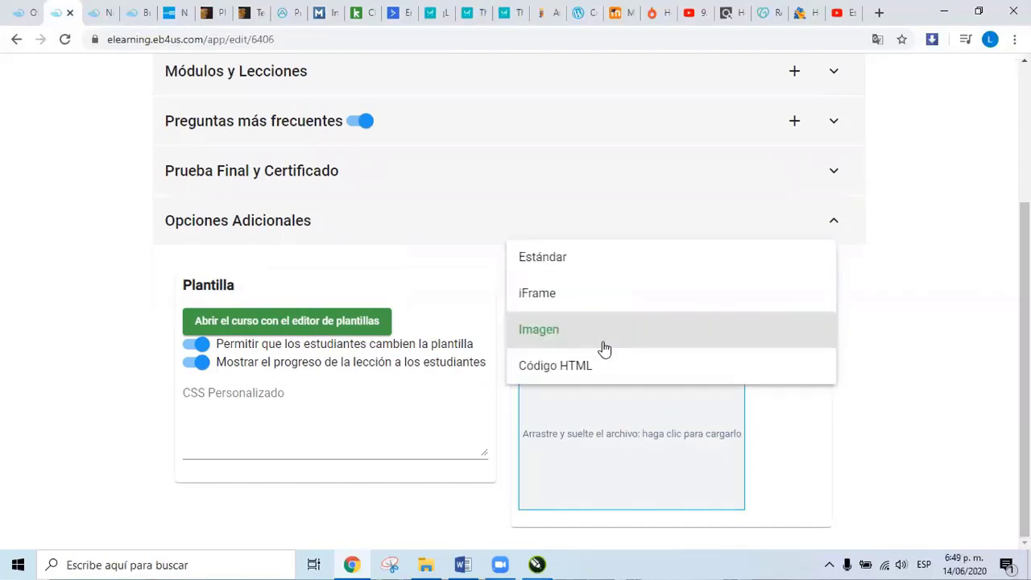
left_click(598, 387)
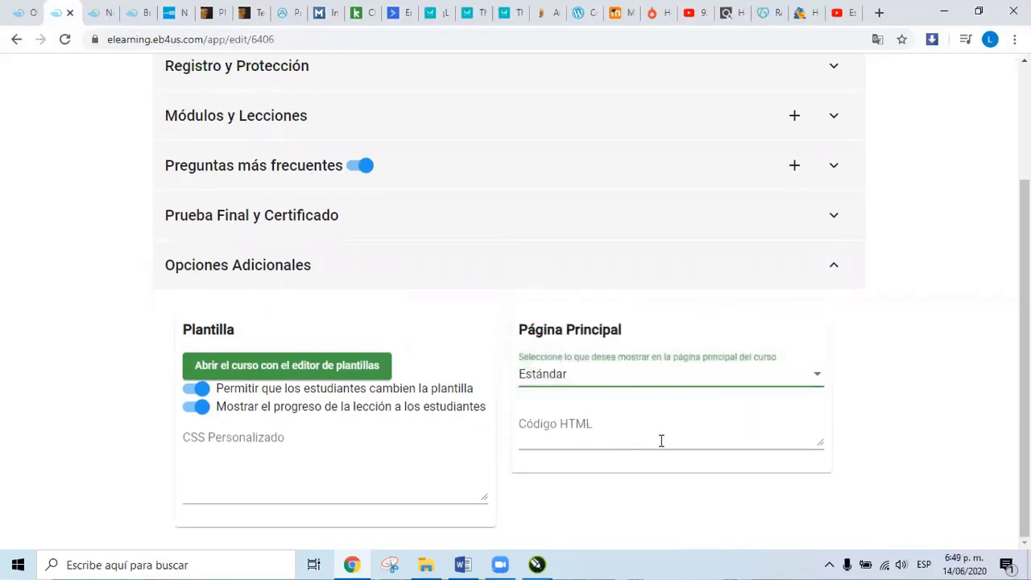
Switch the Página Principal content back to Estándar.
left_click(619, 388)
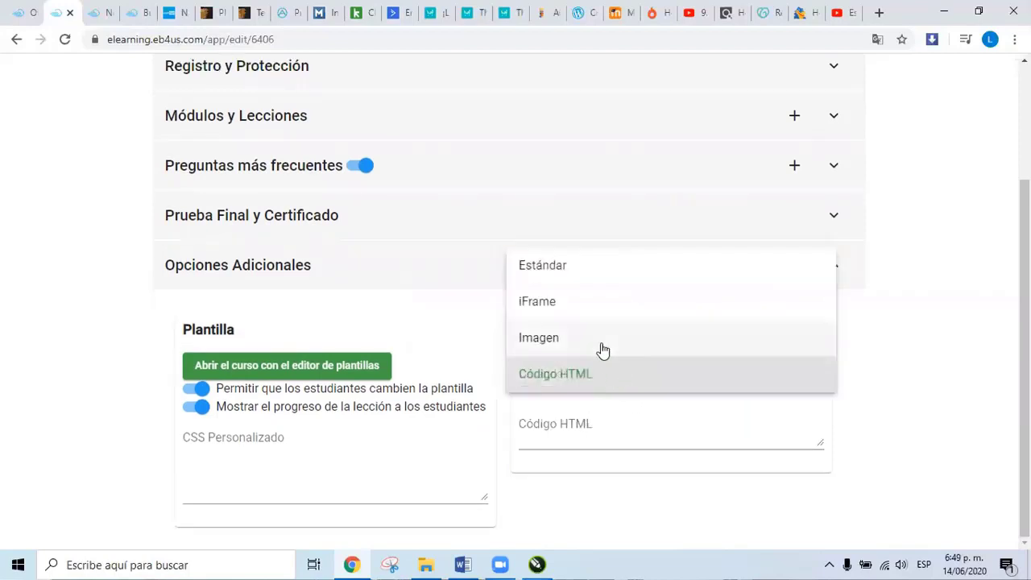
scroll(603, 348, "up", 2)
scroll(580, 379, "down", 2)
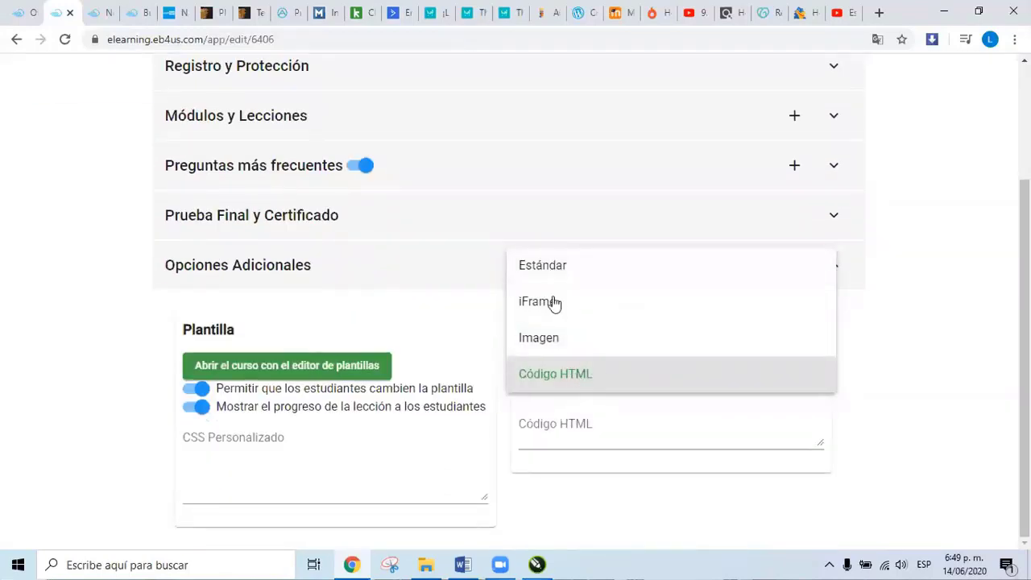
left_click(548, 272)
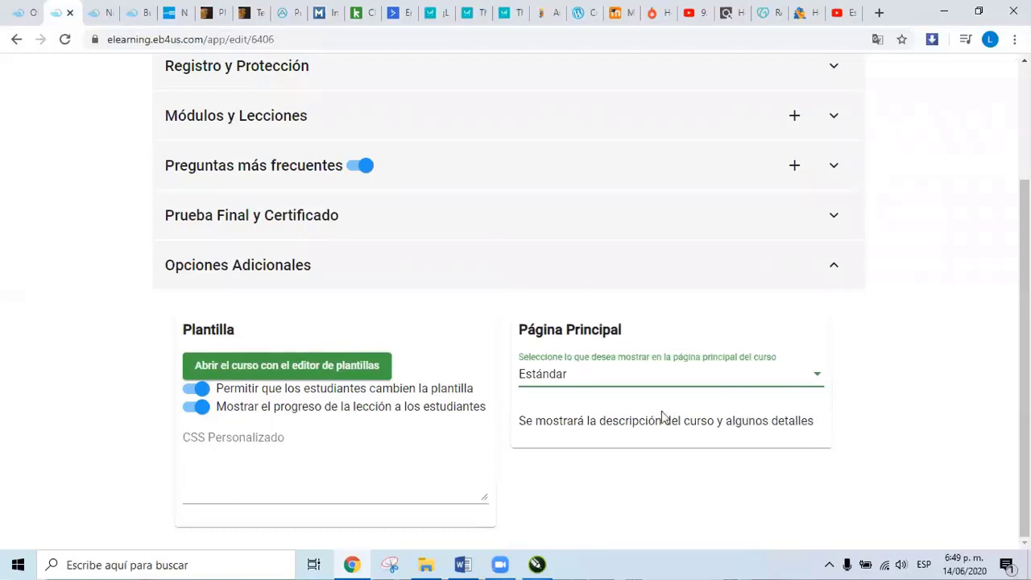
Check the course description in the General section once more, return to Opciones Adicionales, and save the course.
scroll(808, 308, "up", 2)
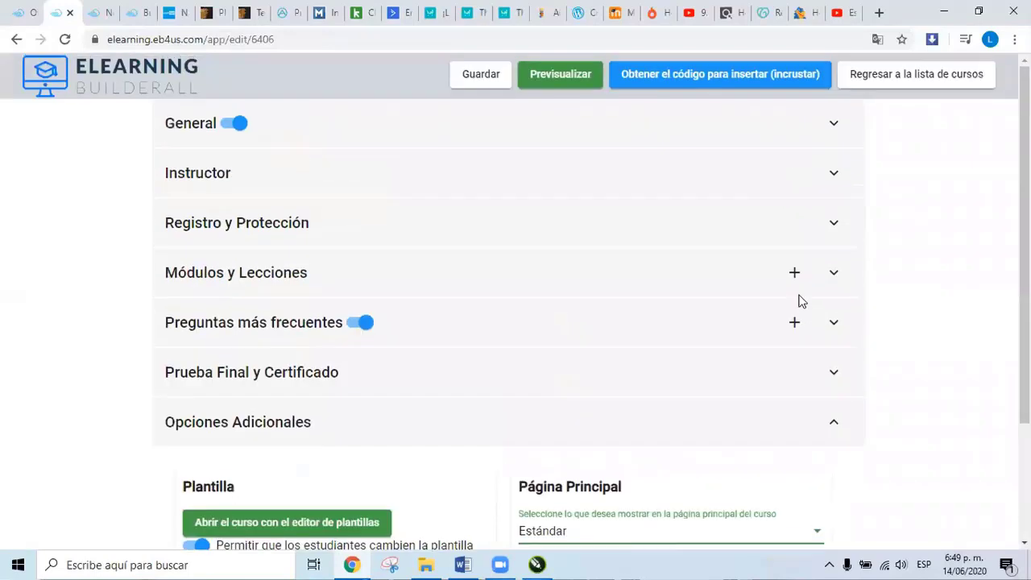
left_click(818, 127)
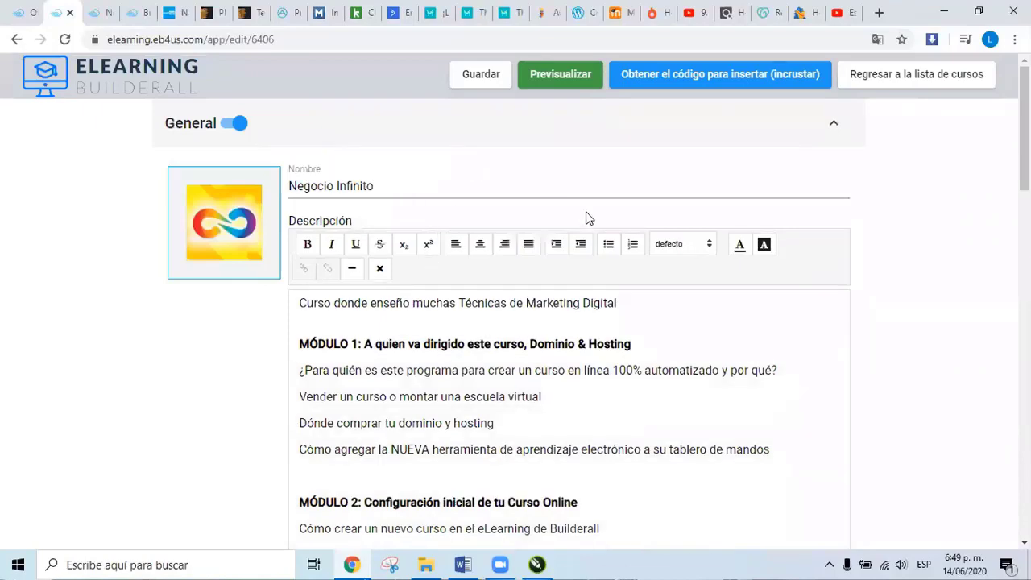
scroll(601, 265, "down", 15)
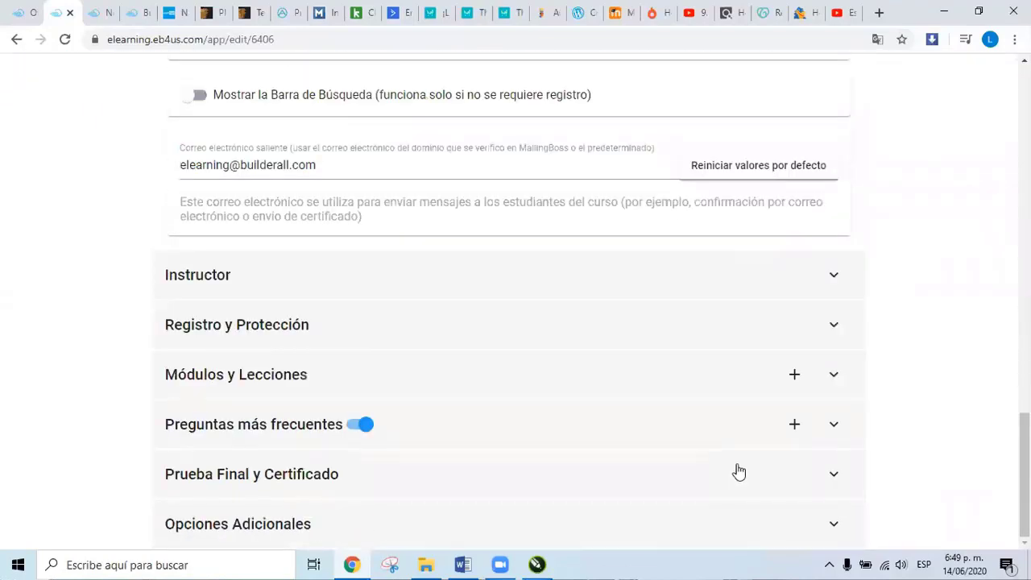
left_click(816, 525)
scroll(782, 490, "down", 3)
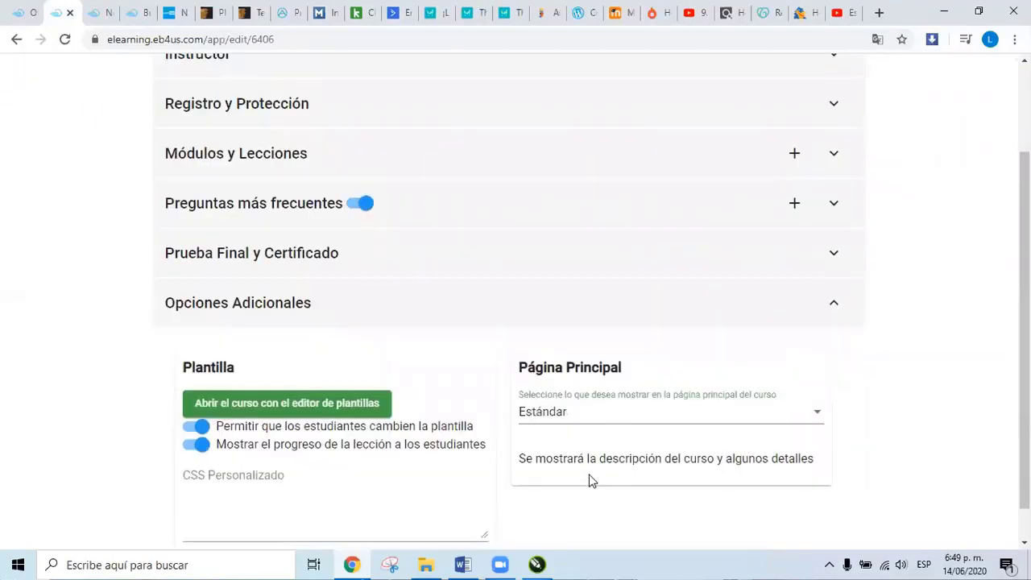
scroll(615, 410, "up", 2)
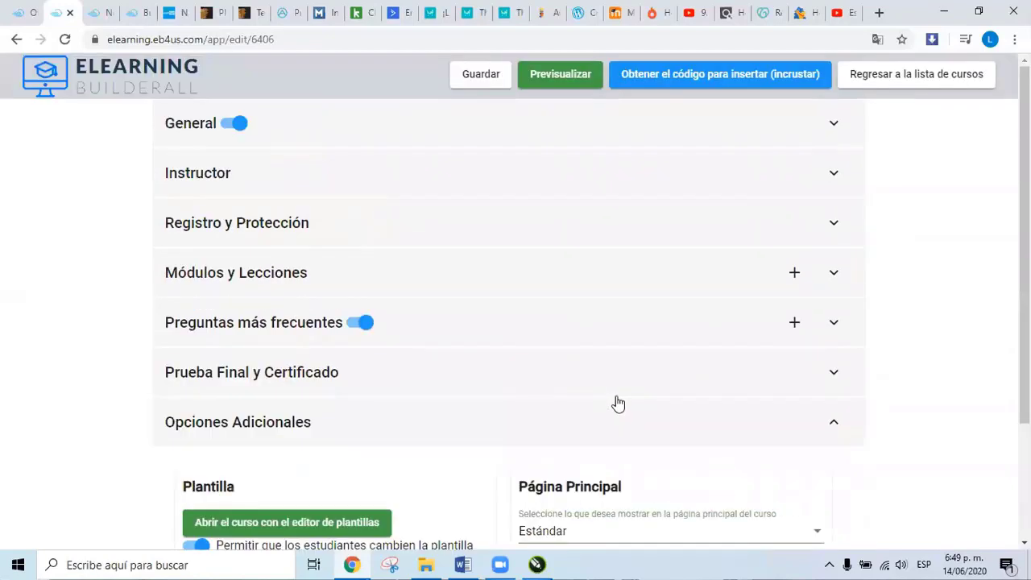
left_click(483, 76)
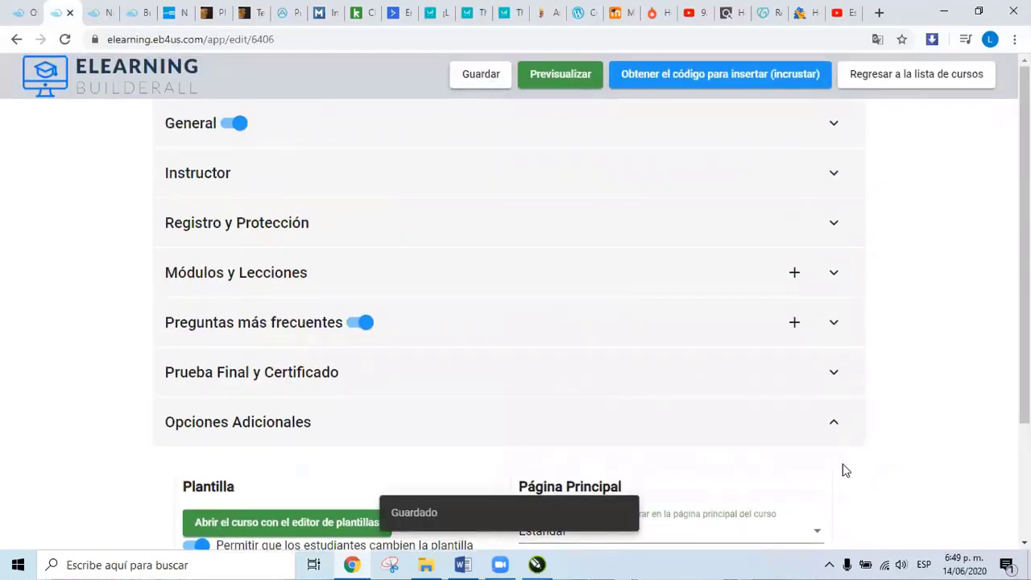